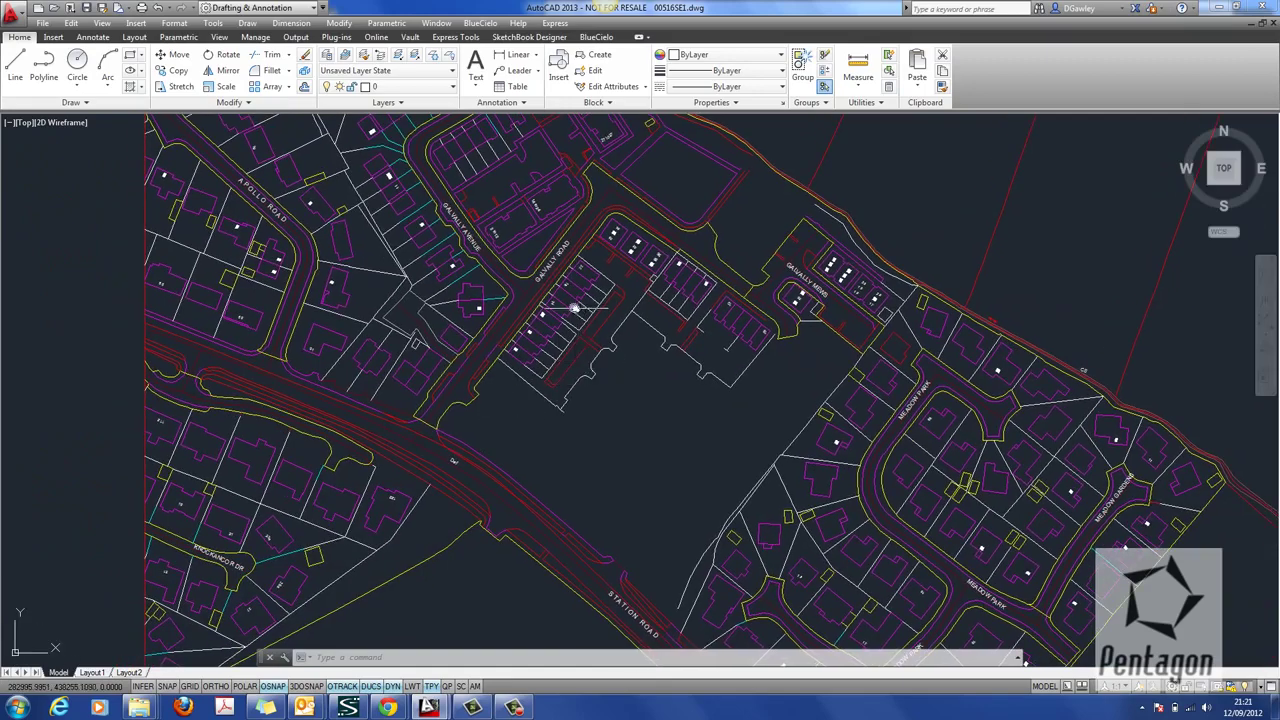
Set the drawing's point style to the circle with a cross through it.
scroll(570, 292, up, 5)
scroll(700, 342, up, 1)
mouse_move(700, 342)
middle_down()
mouse_move(532, 375)
mouse_move(447, 413)
middle_up()
scroll(457, 411, down, 2)
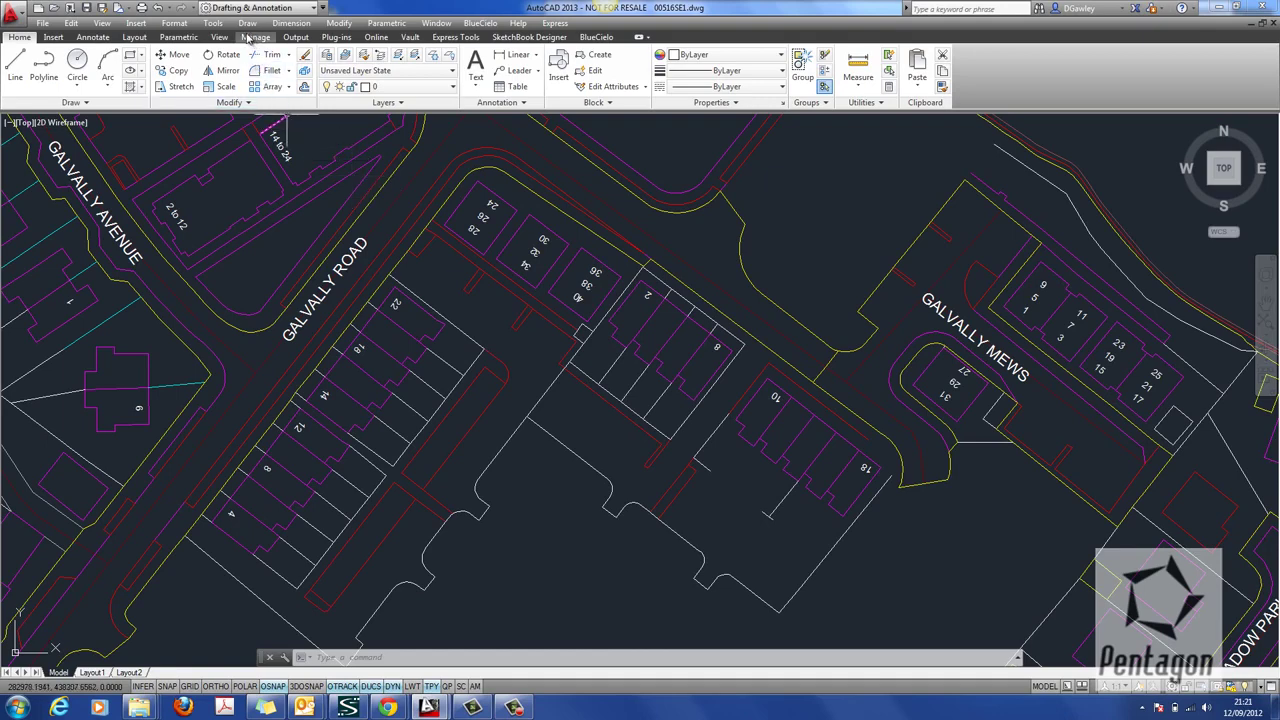
click(174, 23)
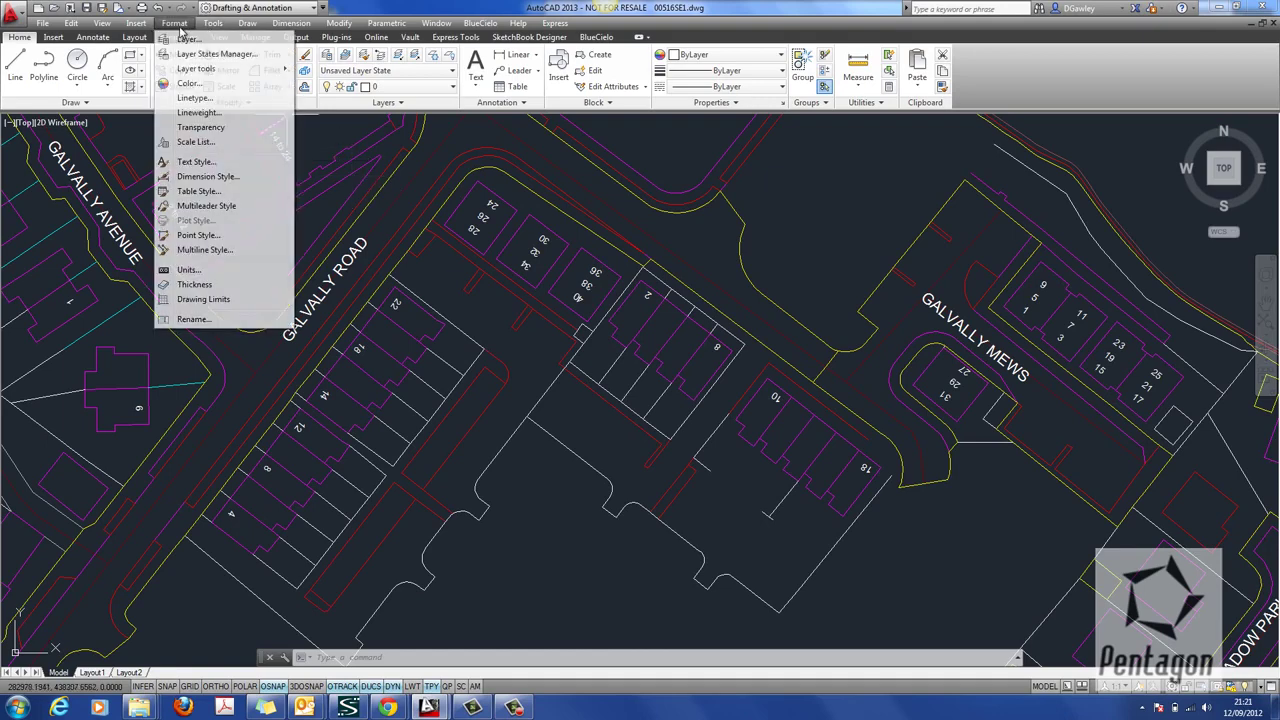
click(199, 235)
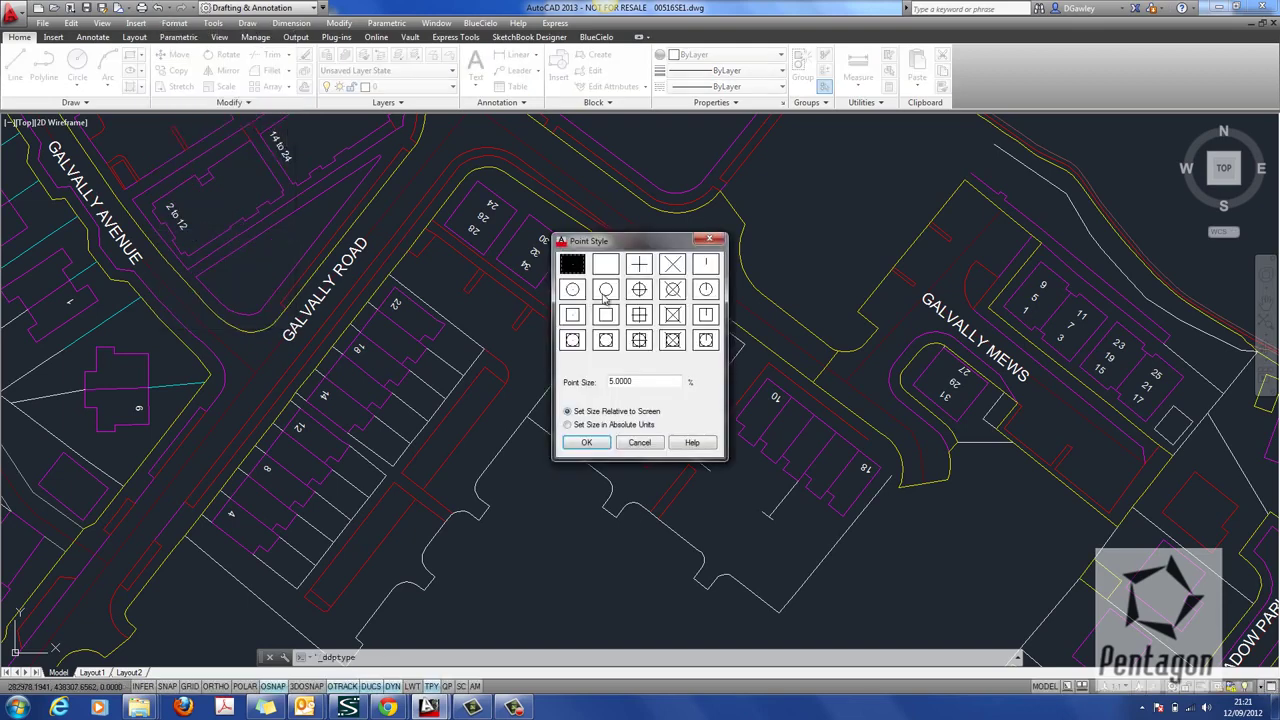
click(639, 289)
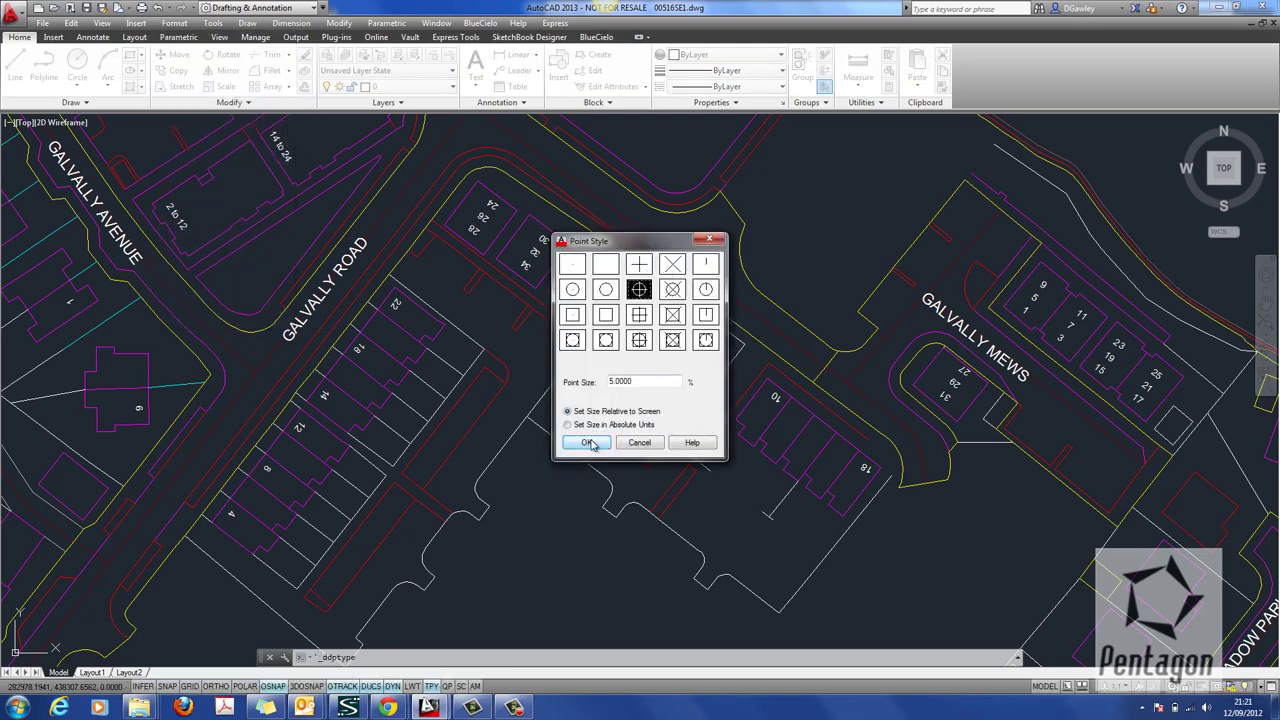
click(586, 442)
Place a point in the open ground just southeast of the yellow road end below Galvally Mews.
middle_drag(629, 443, 148, 238)
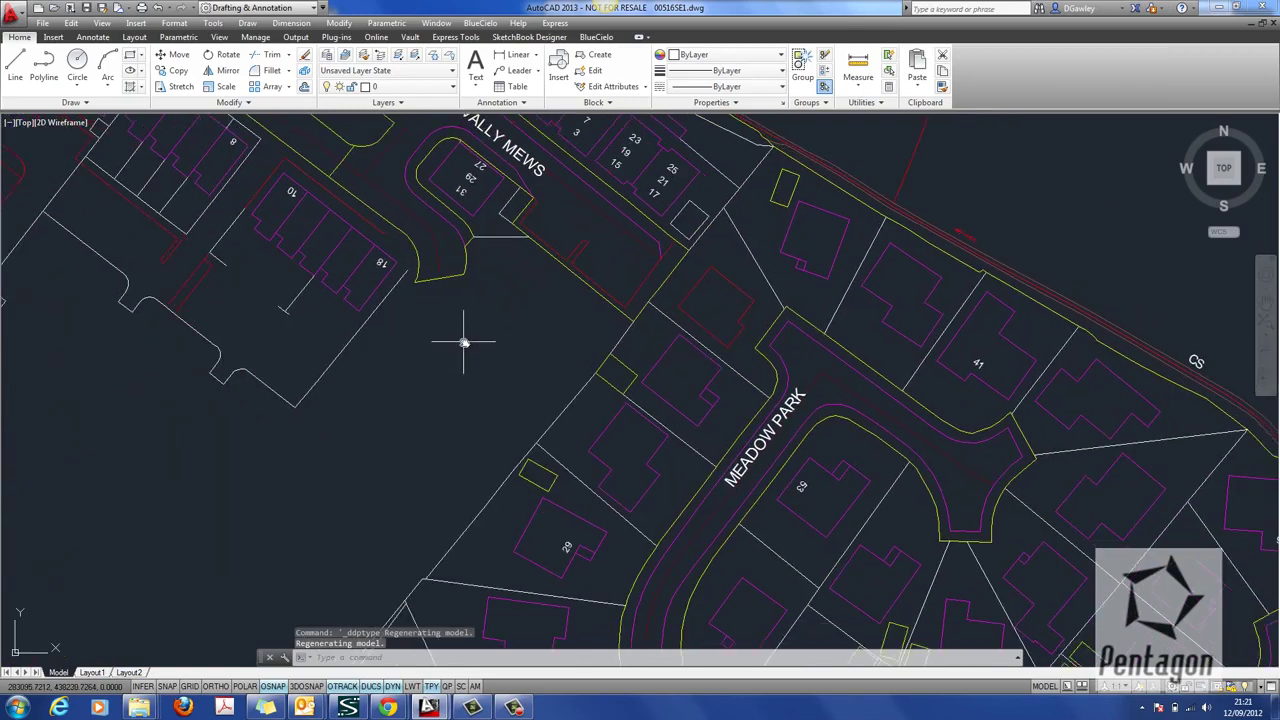
text(point)
key(Return)
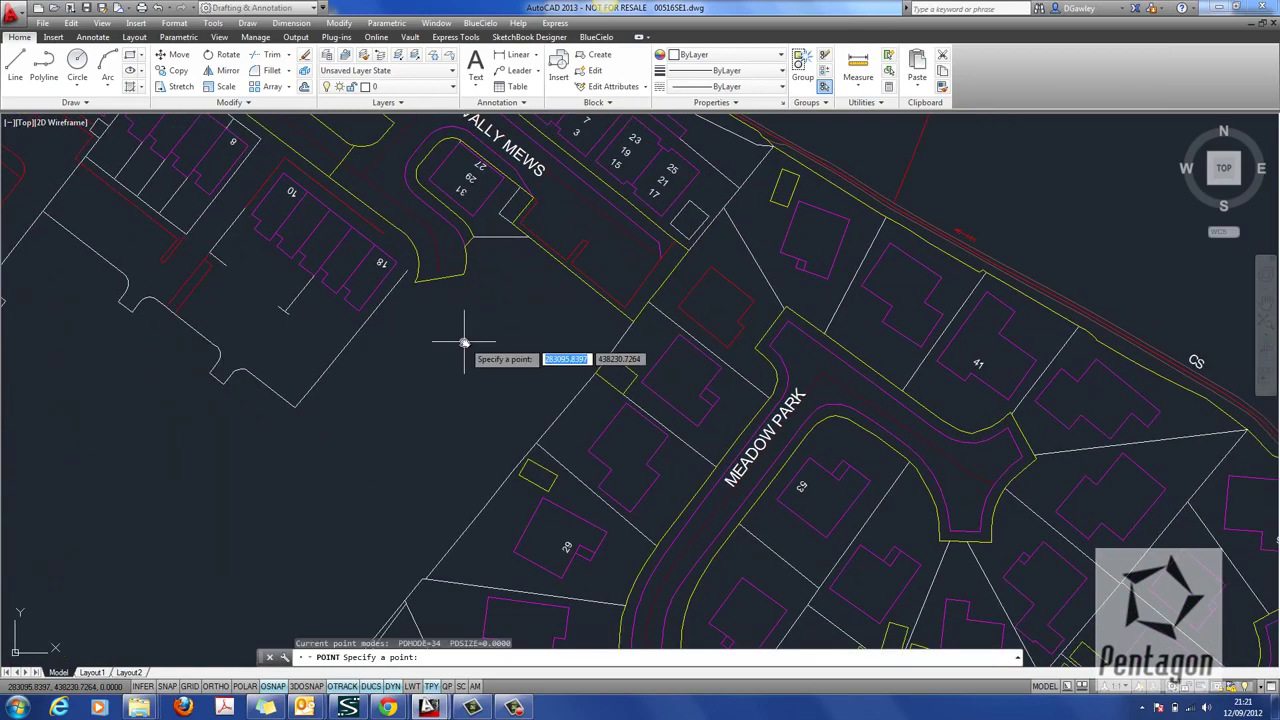
scroll(528, 306, up, 4)
click(460, 313)
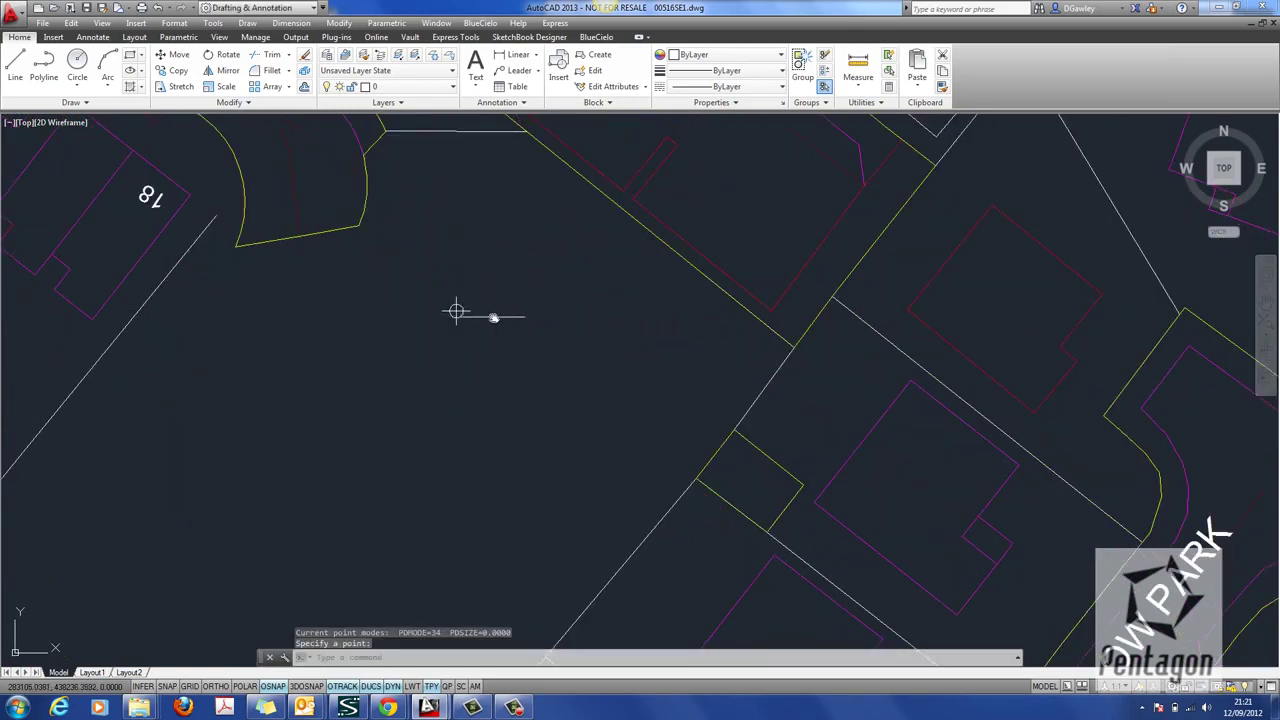
Start a single-line text just east of the point marker with height 1 and rotation angle 0.
scroll(470, 355, up, 3)
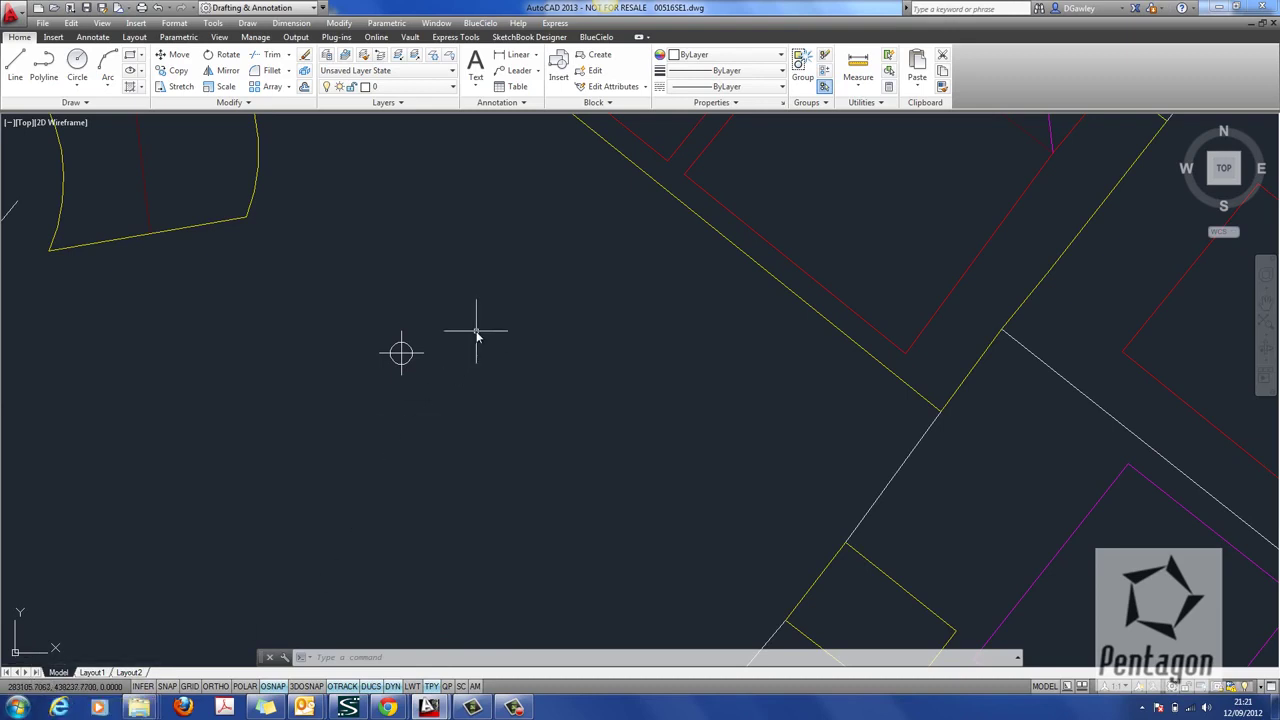
text(dtext)
key(Return)
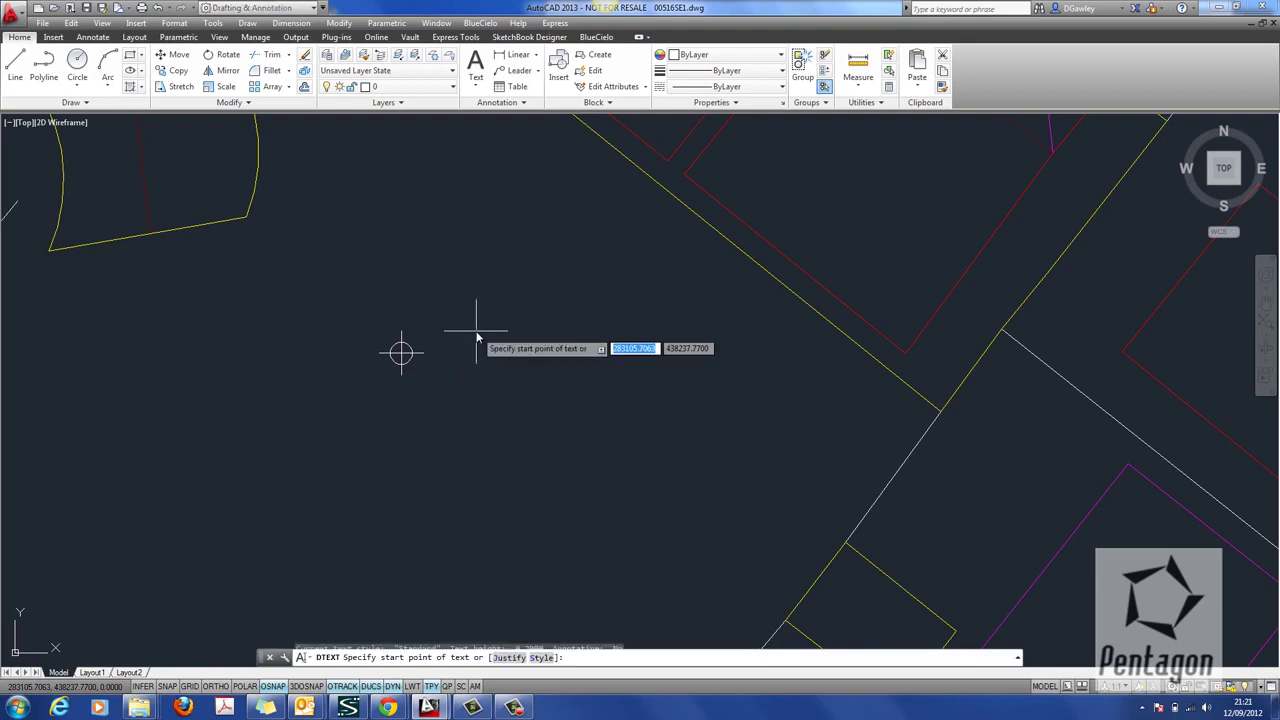
click(444, 350)
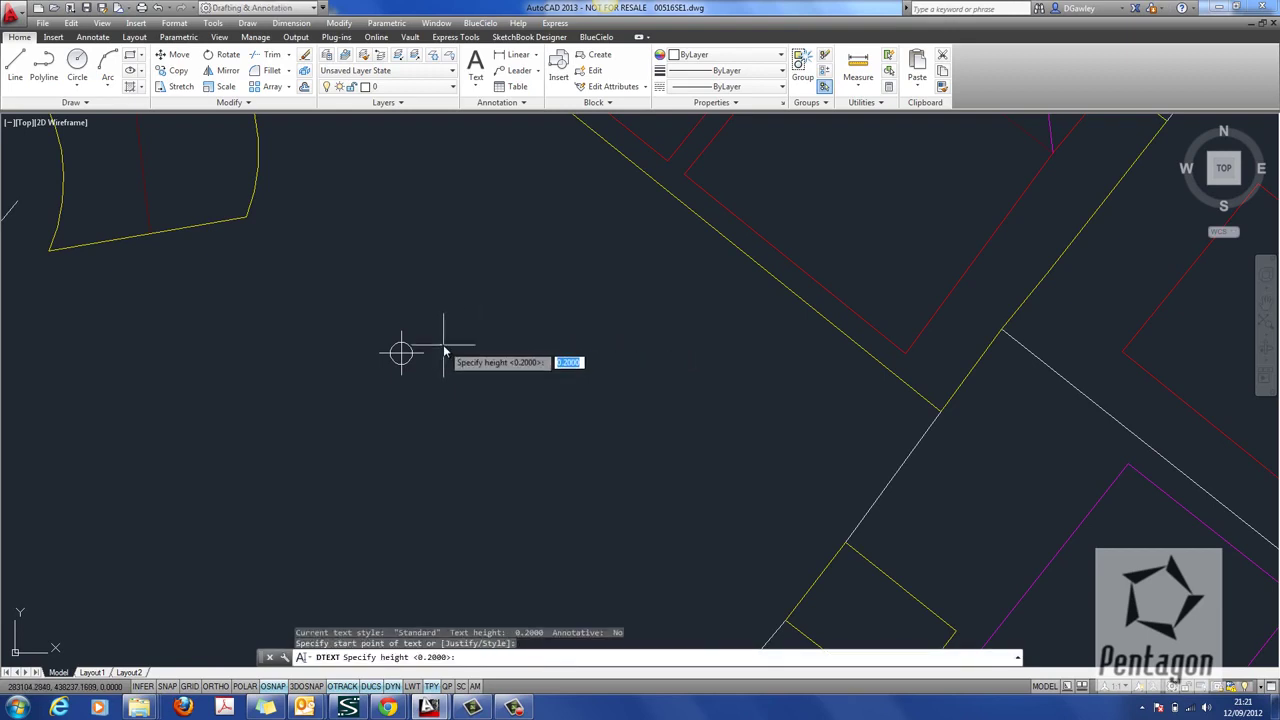
text(1)
key(Return)
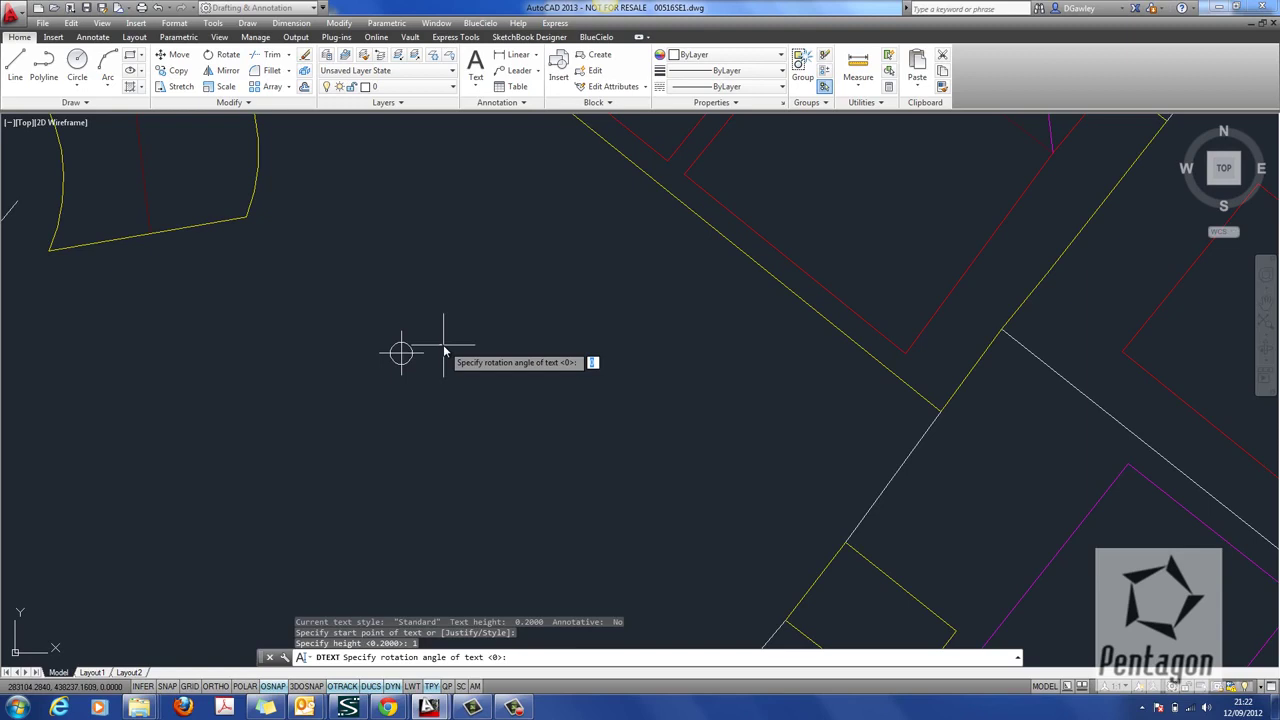
key(Return)
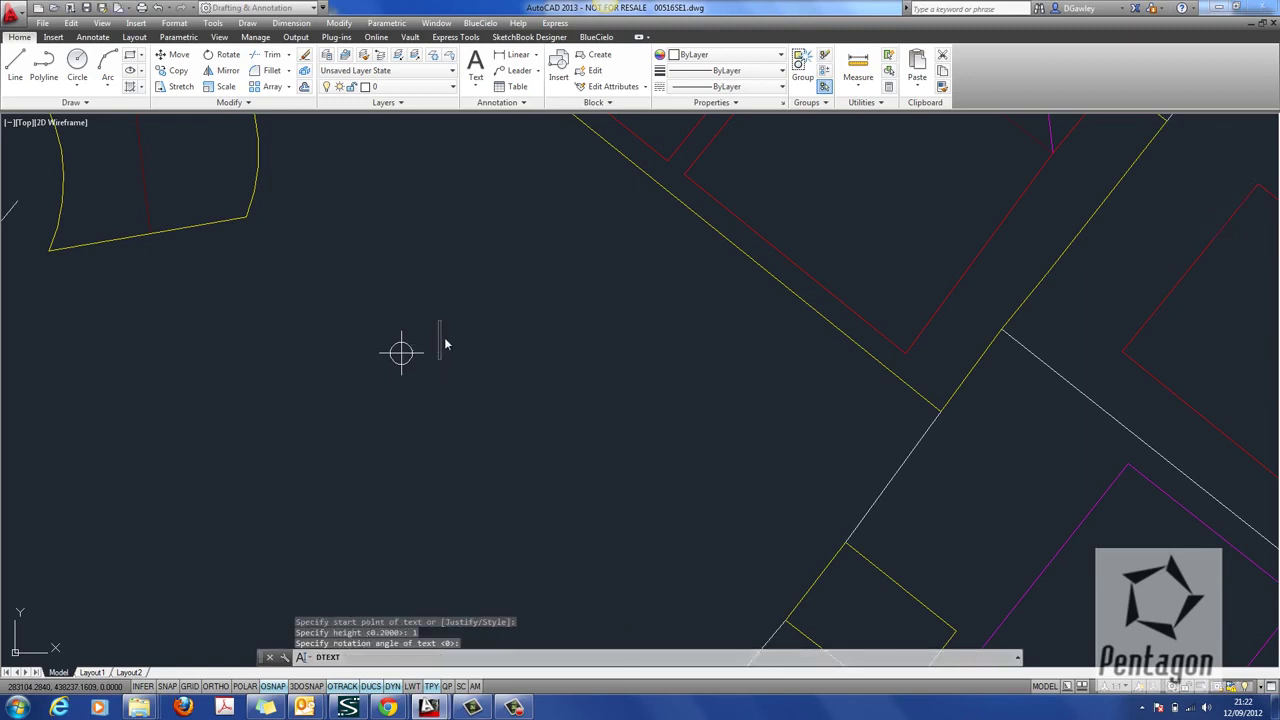
scroll(446, 343, up, 3)
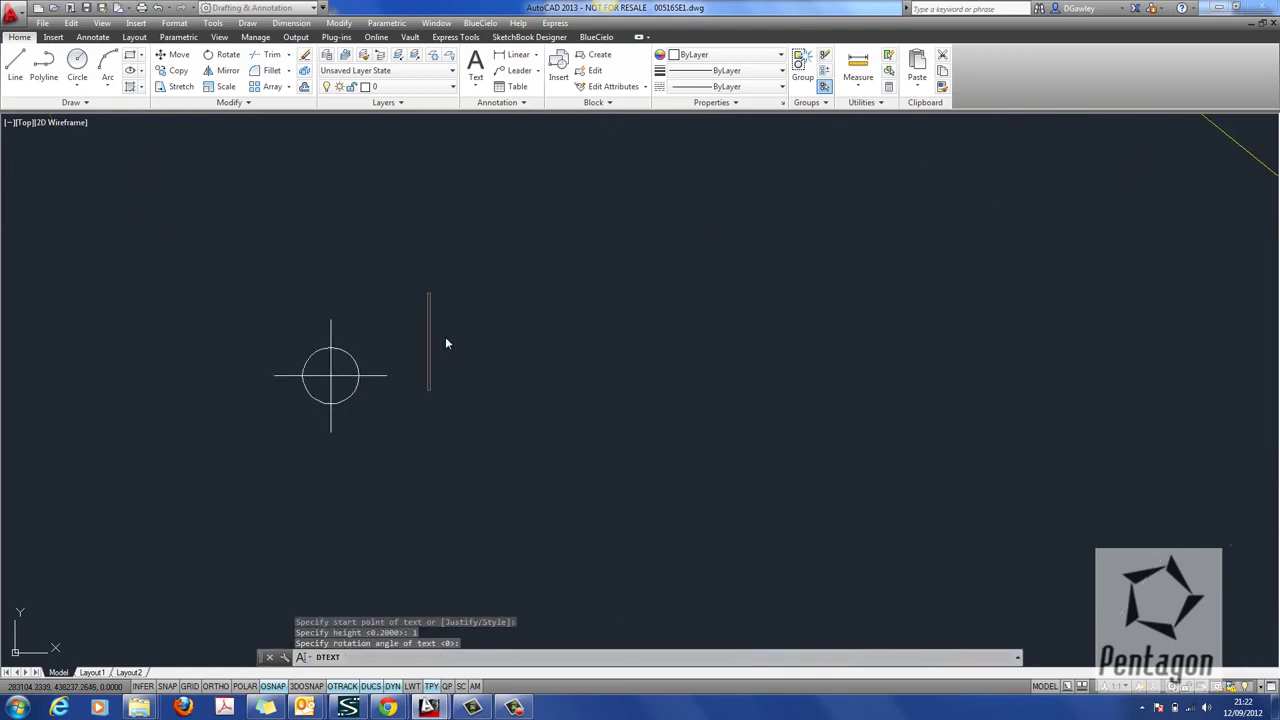
text(dfsf)
key(BackSpace)
key(BackSpace)
key(BackSpace)
key(BackSpace)
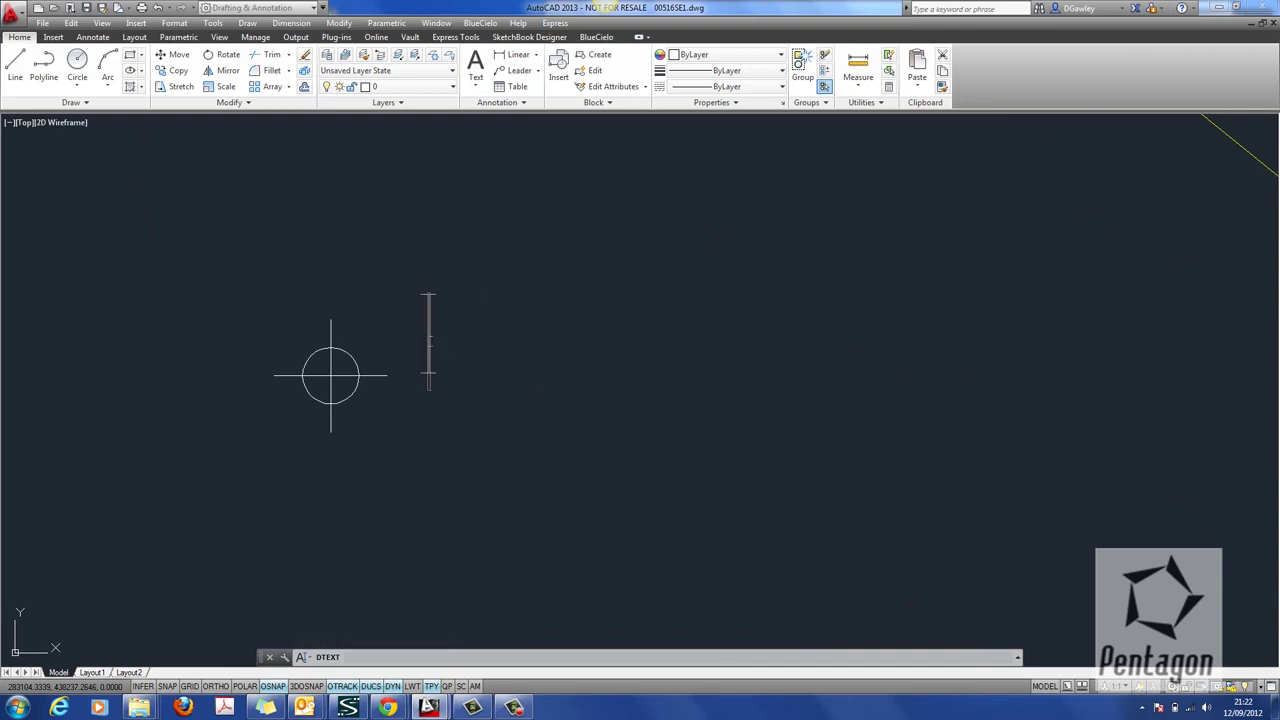
Insert an Object field from the Objects category into the text and link it to the point marker.
right_click(431, 347)
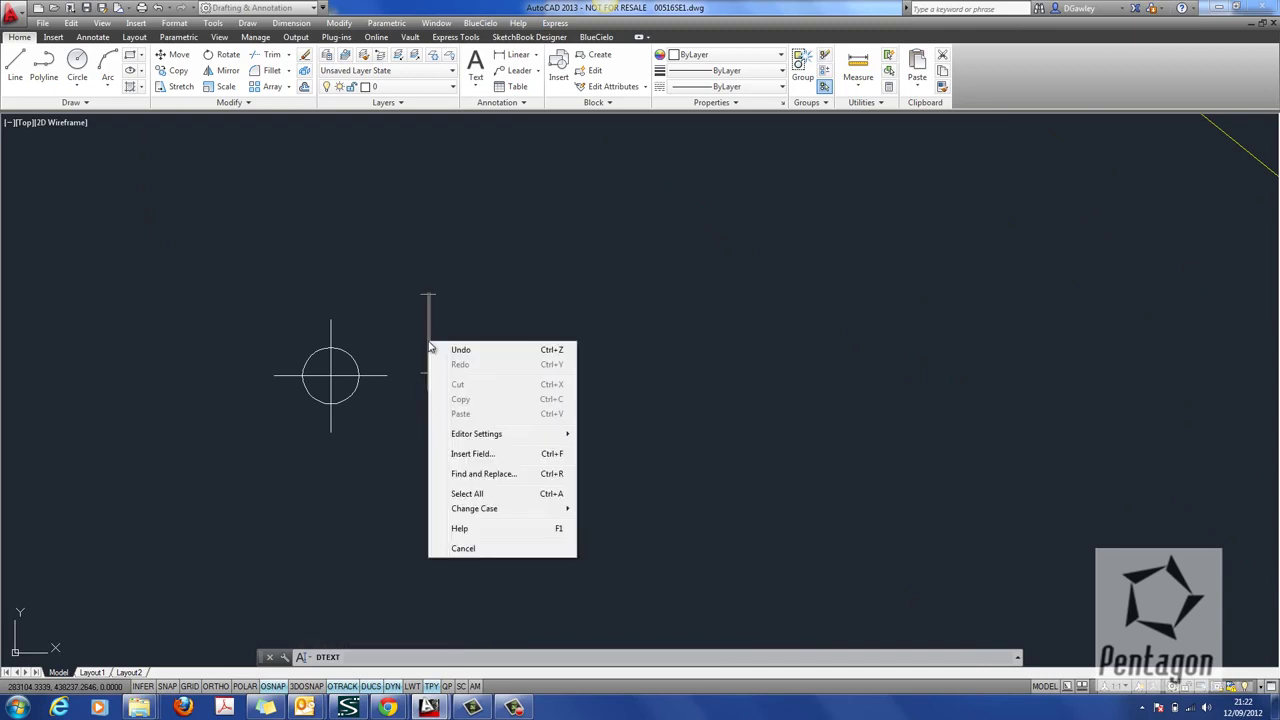
click(477, 455)
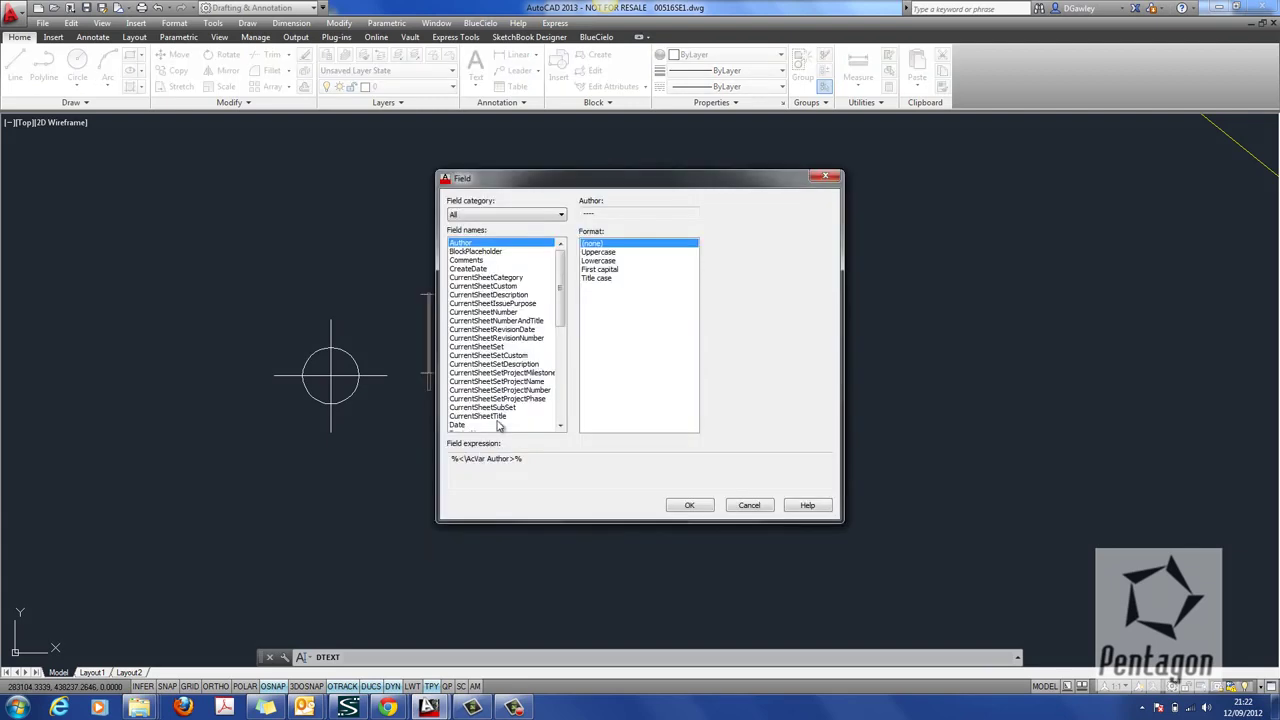
click(527, 217)
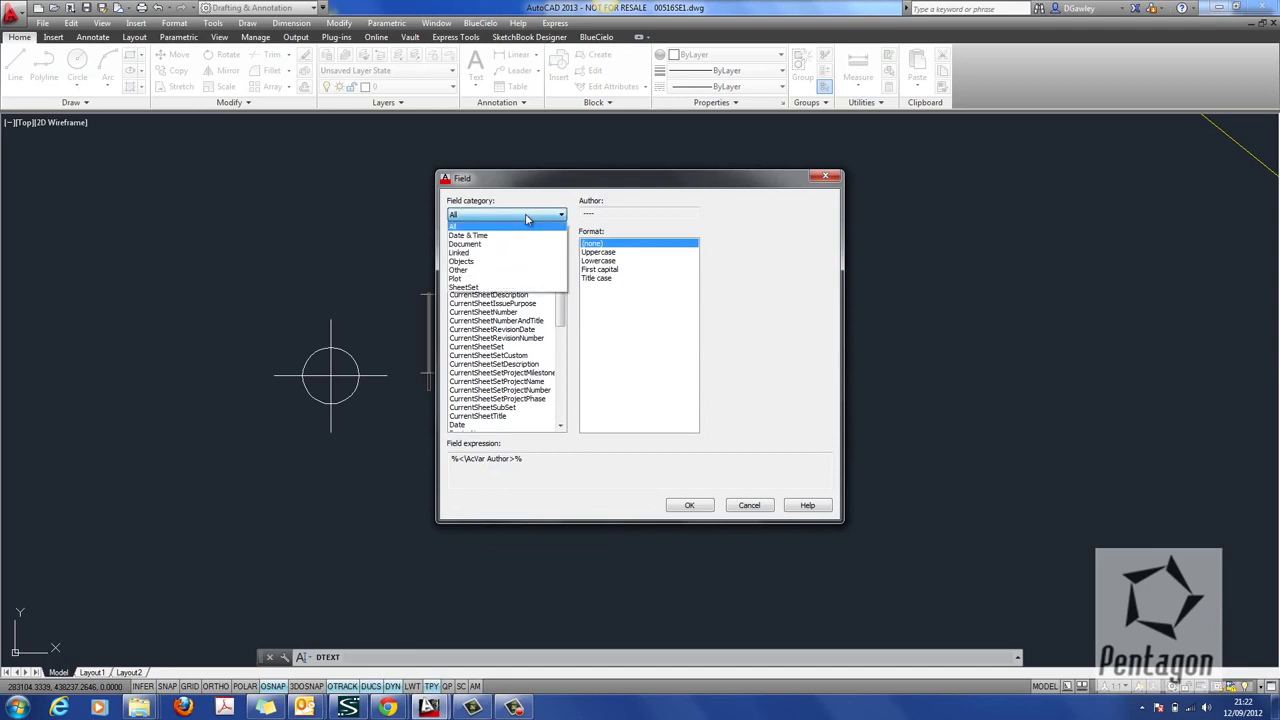
click(468, 263)
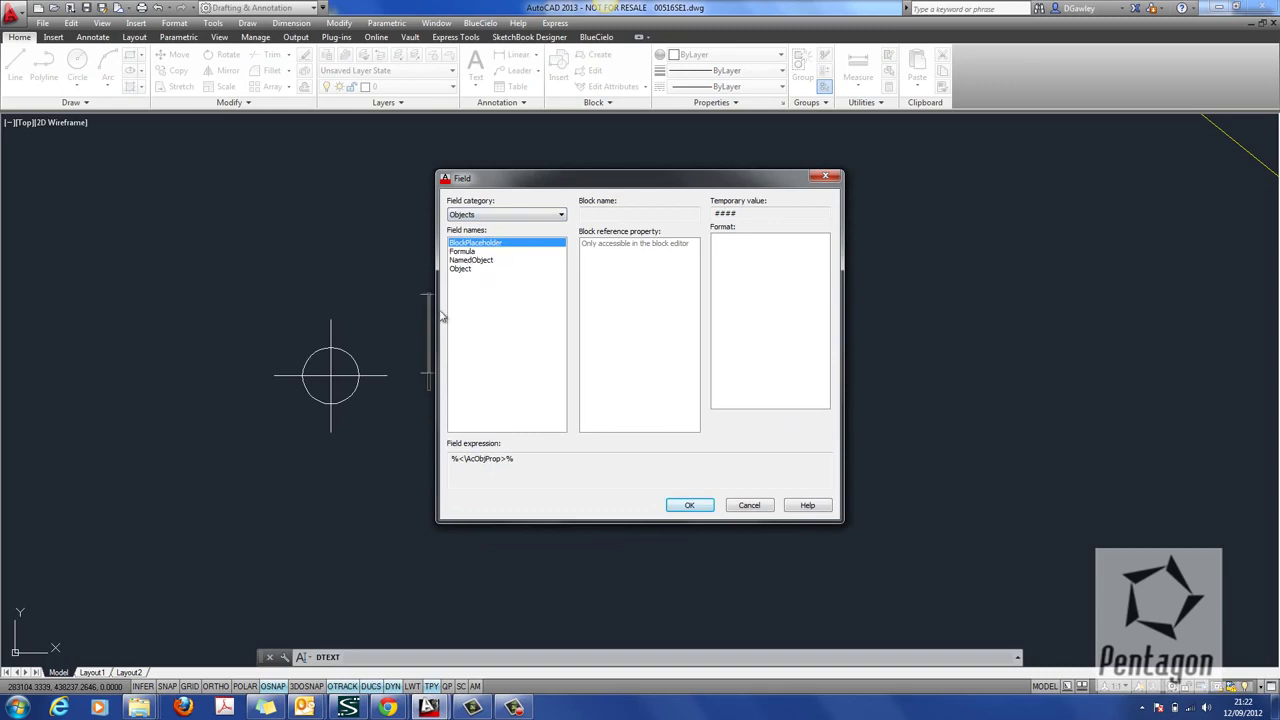
click(460, 270)
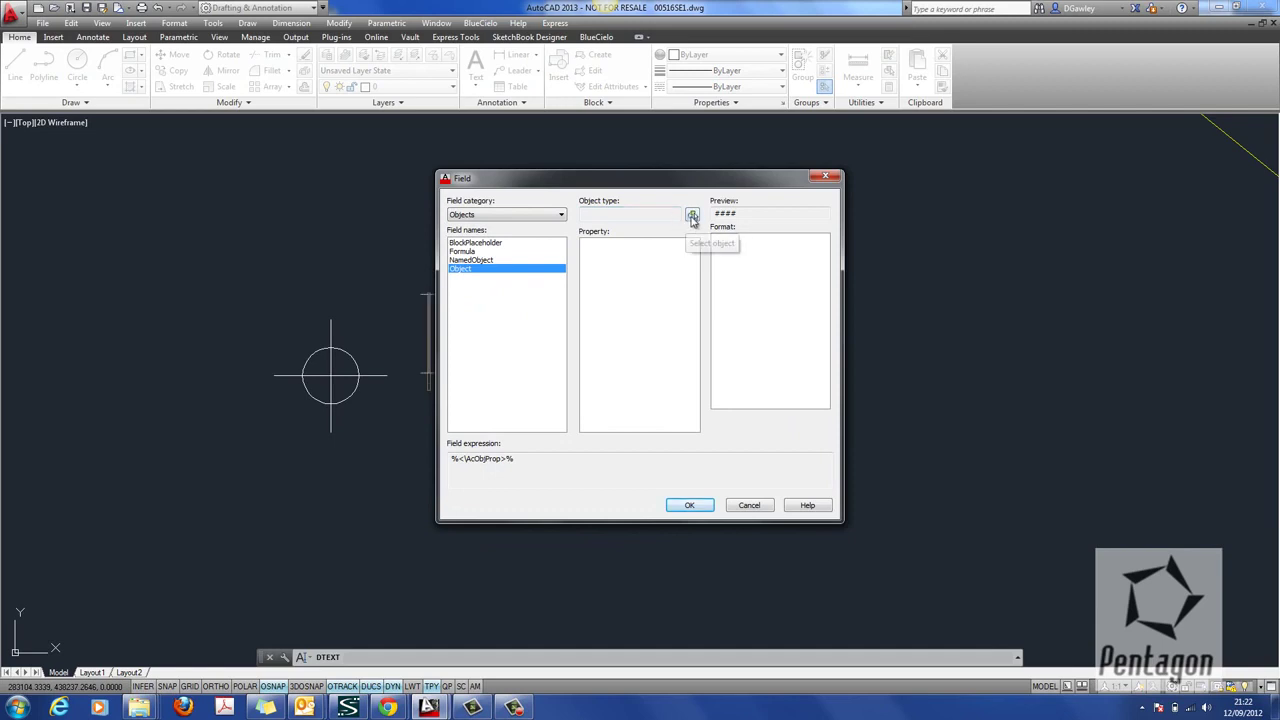
click(692, 216)
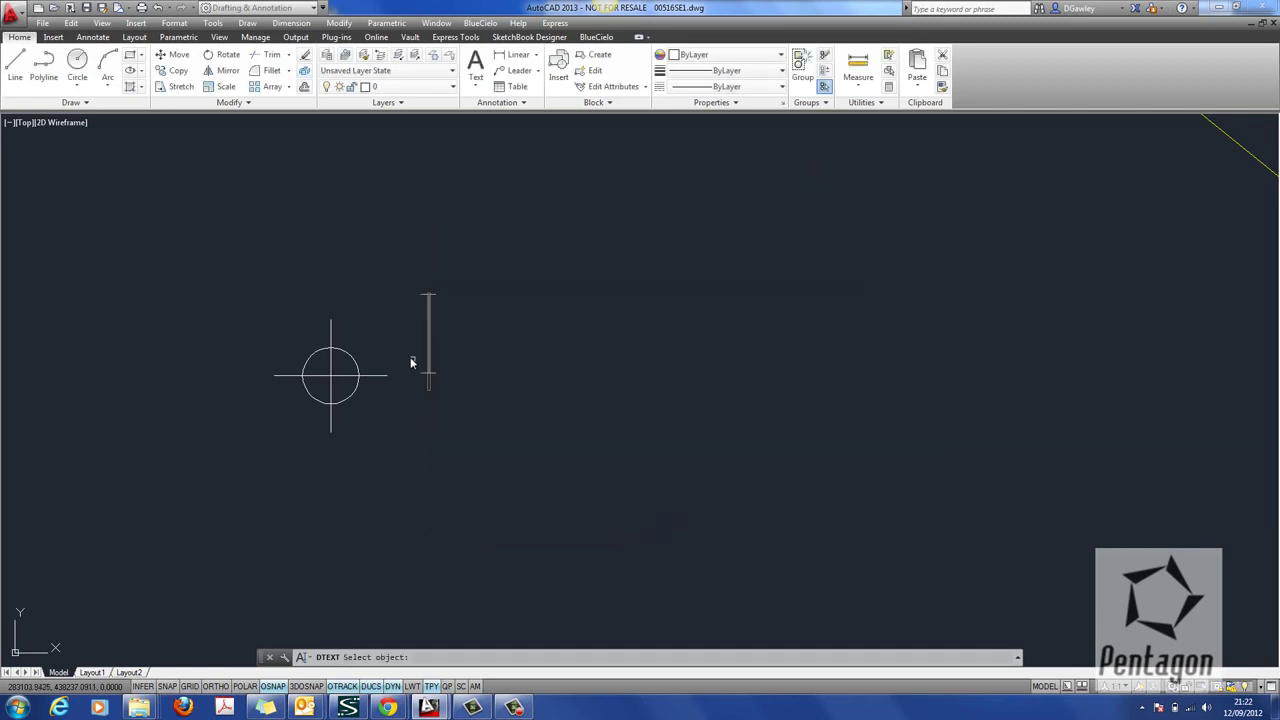
click(351, 361)
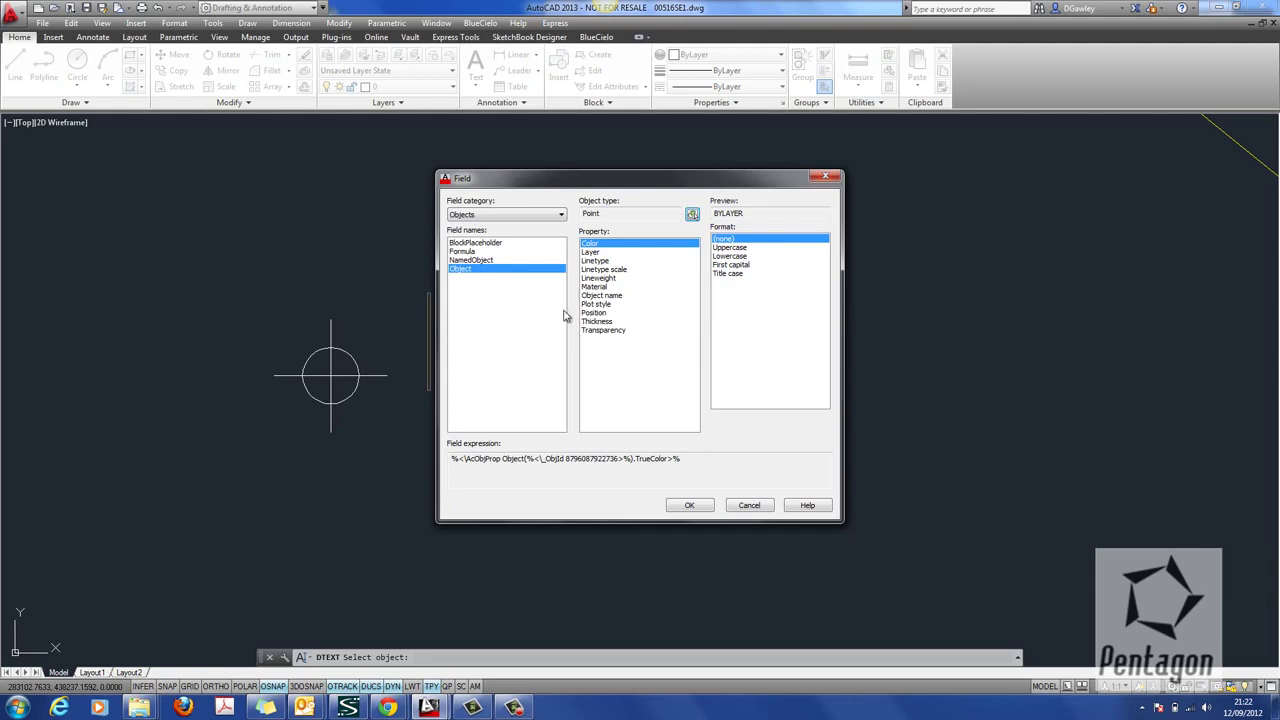
Have the field show only the X coordinate of the point's Position in current units, and finish the text.
click(596, 313)
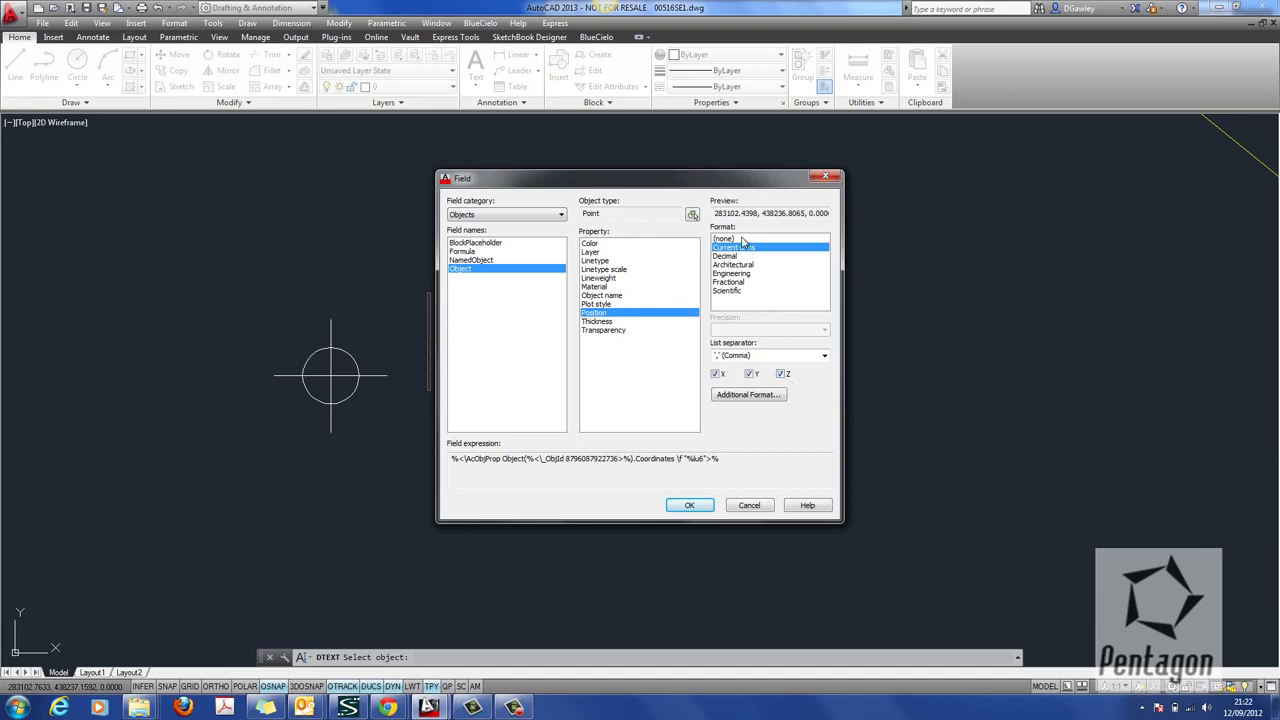
drag(714, 213, 836, 222)
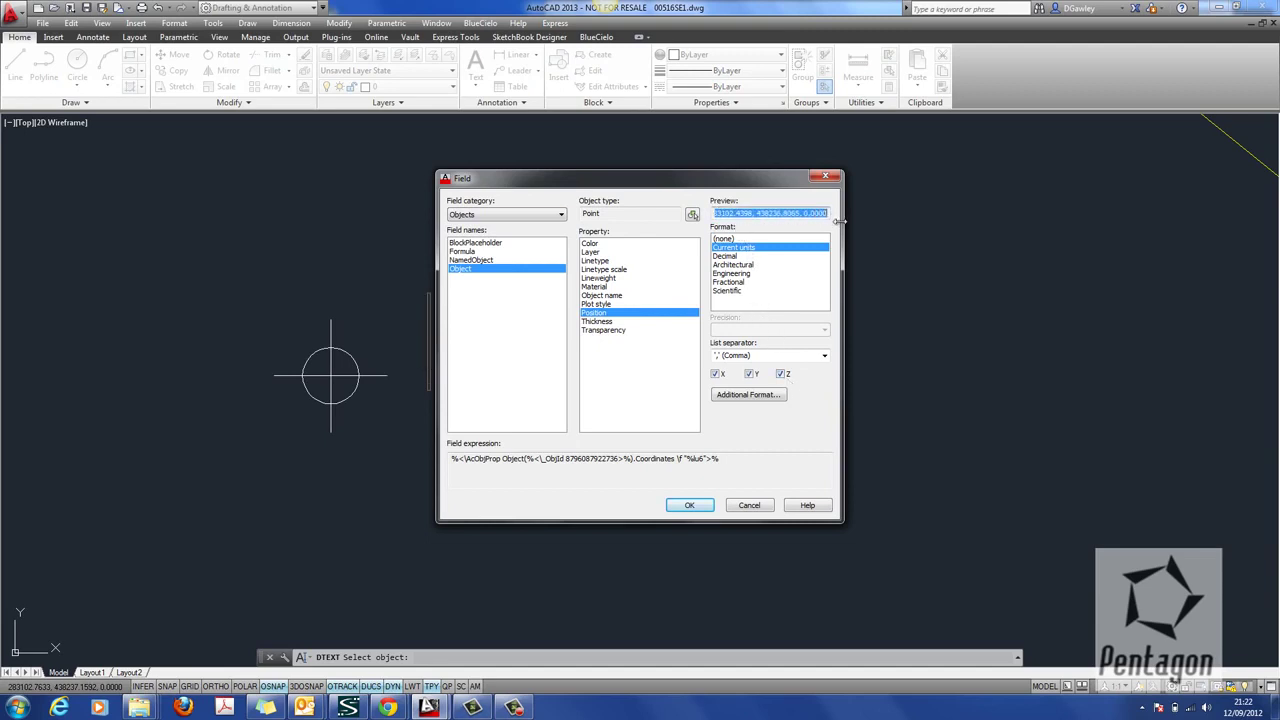
click(750, 375)
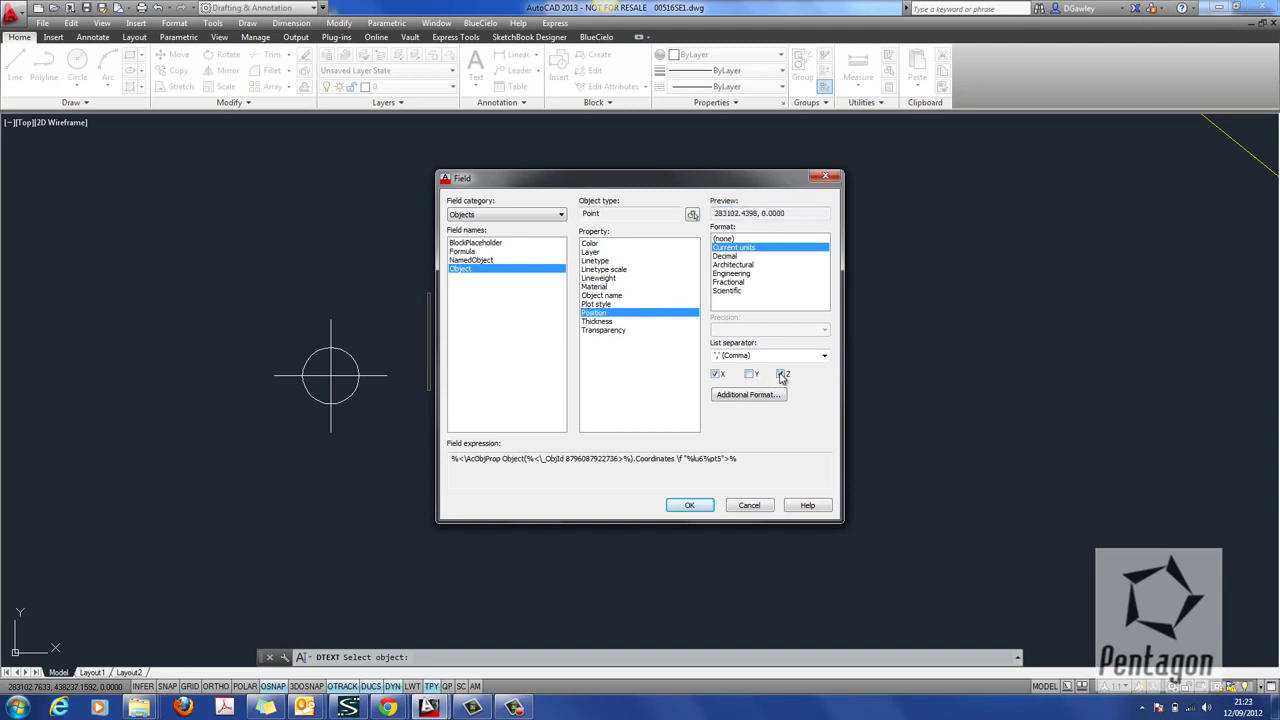
click(782, 375)
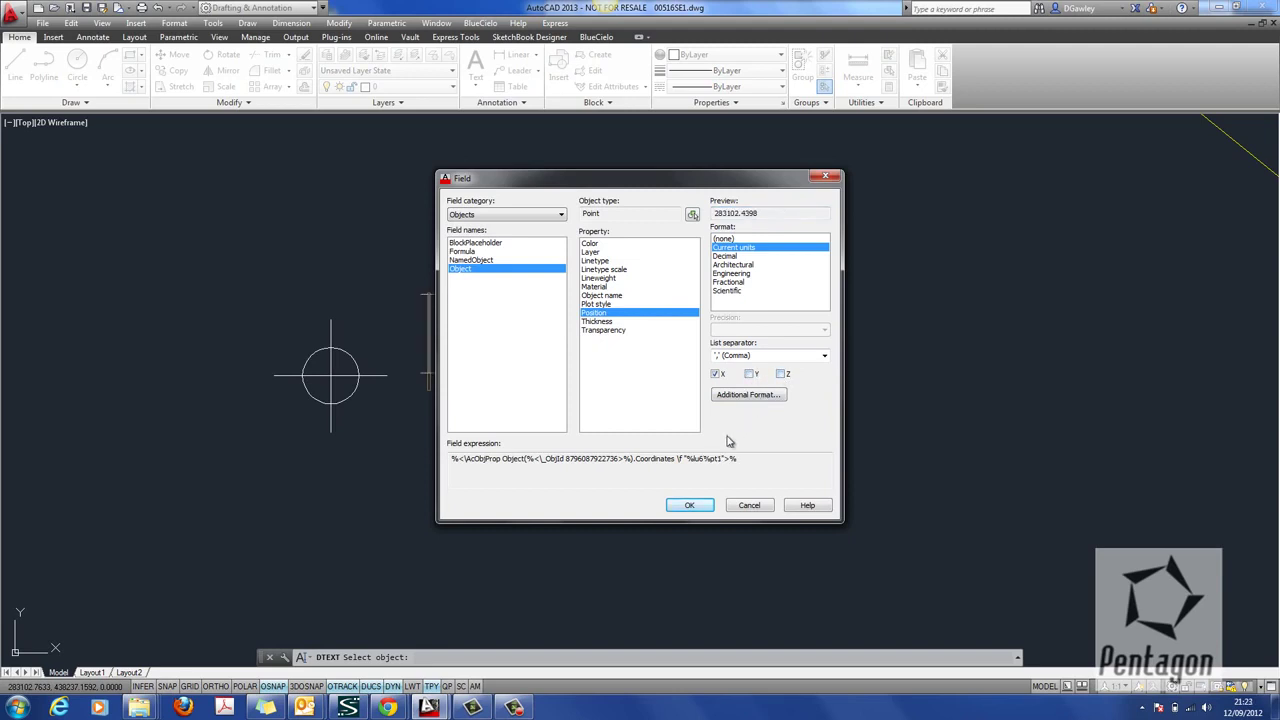
click(689, 506)
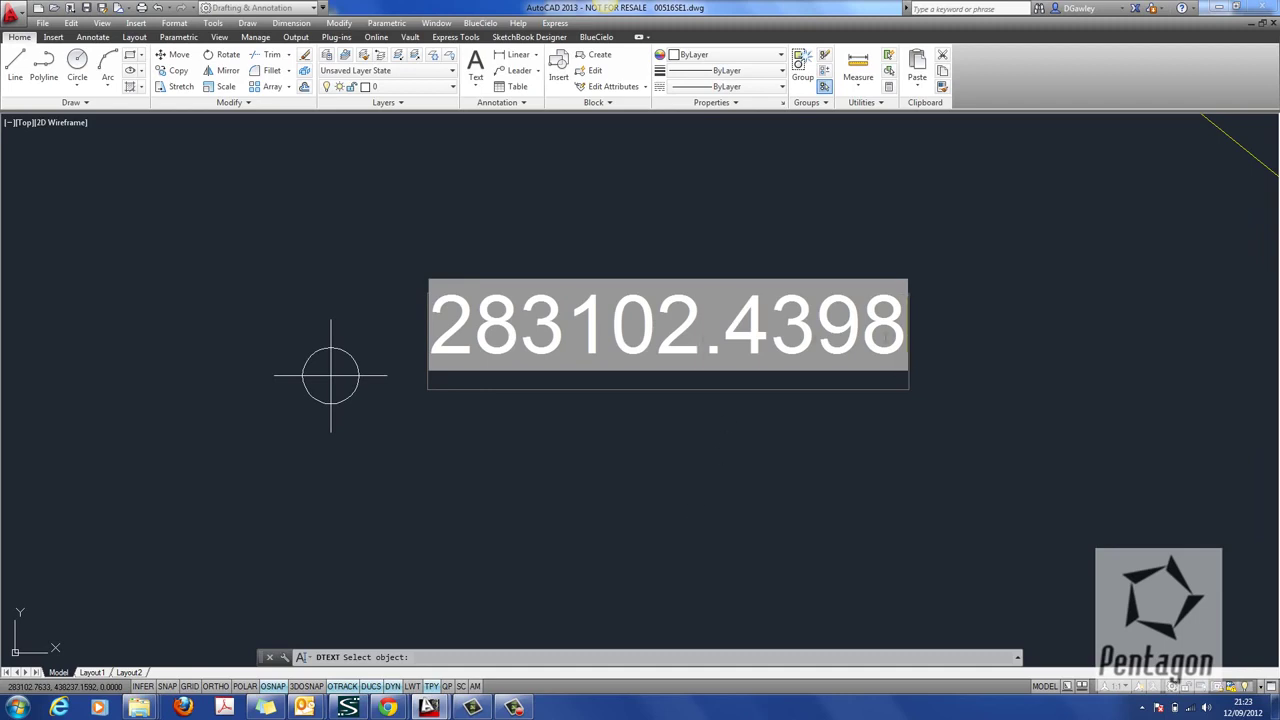
key(Return)
key(Return)
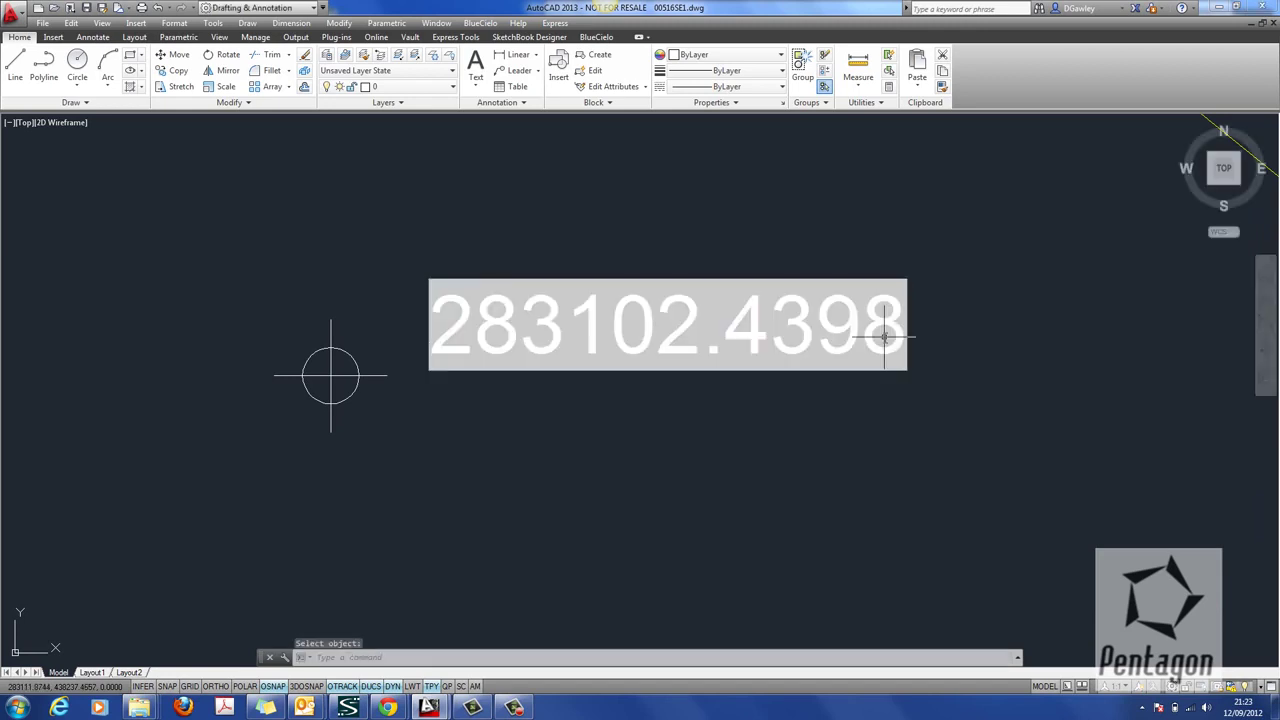
Copy the X coordinate text straight down to directly beneath the original, with Ortho turned on.
text(co)
key(Return)
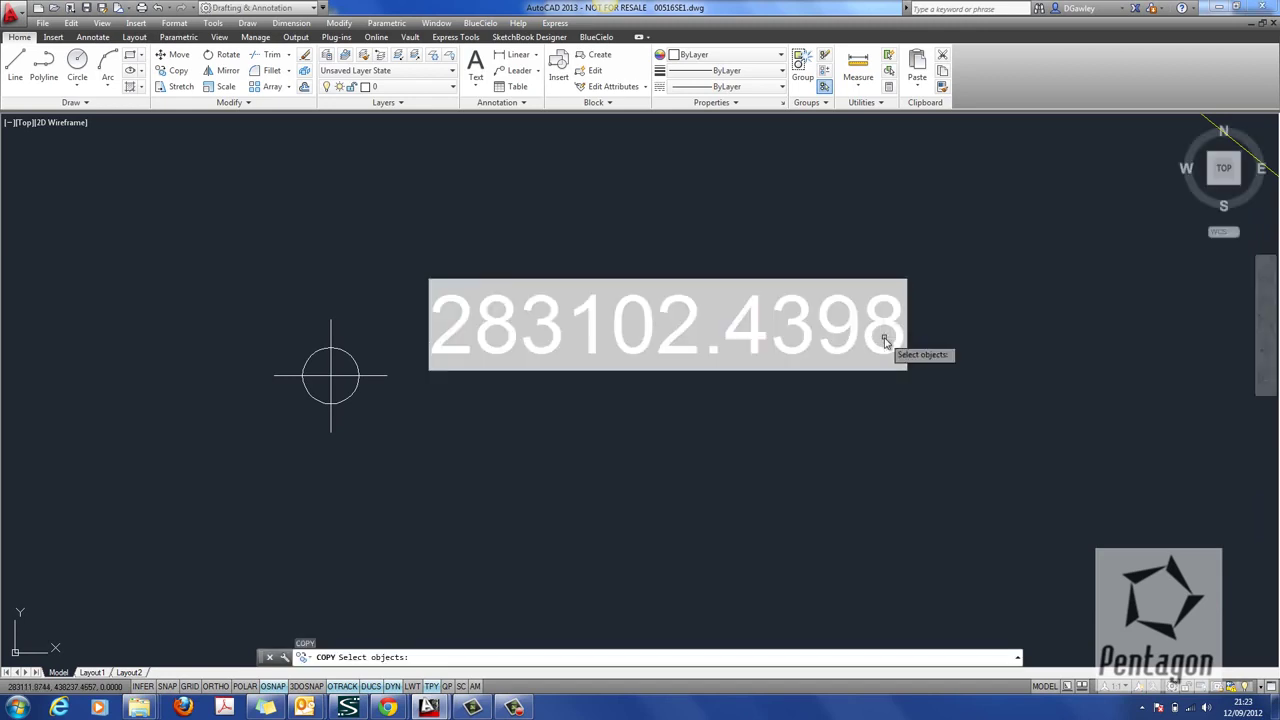
click(884, 325)
key(Return)
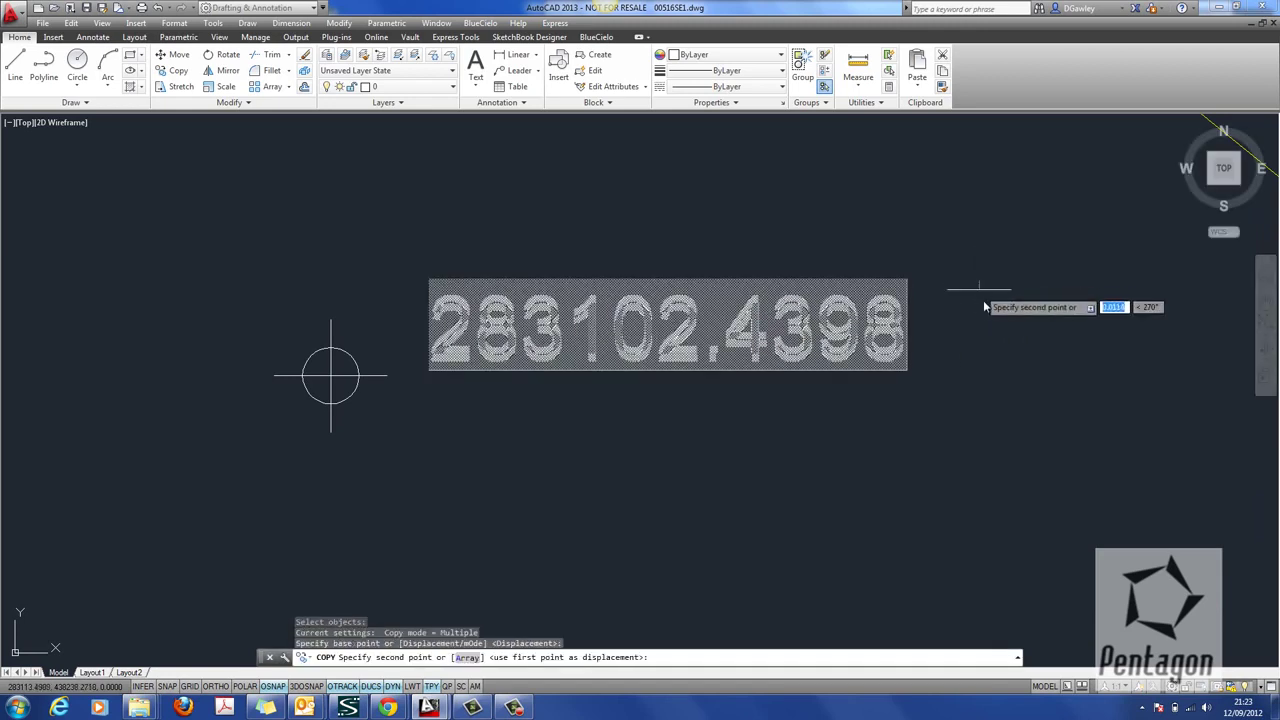
click(978, 283)
click(216, 686)
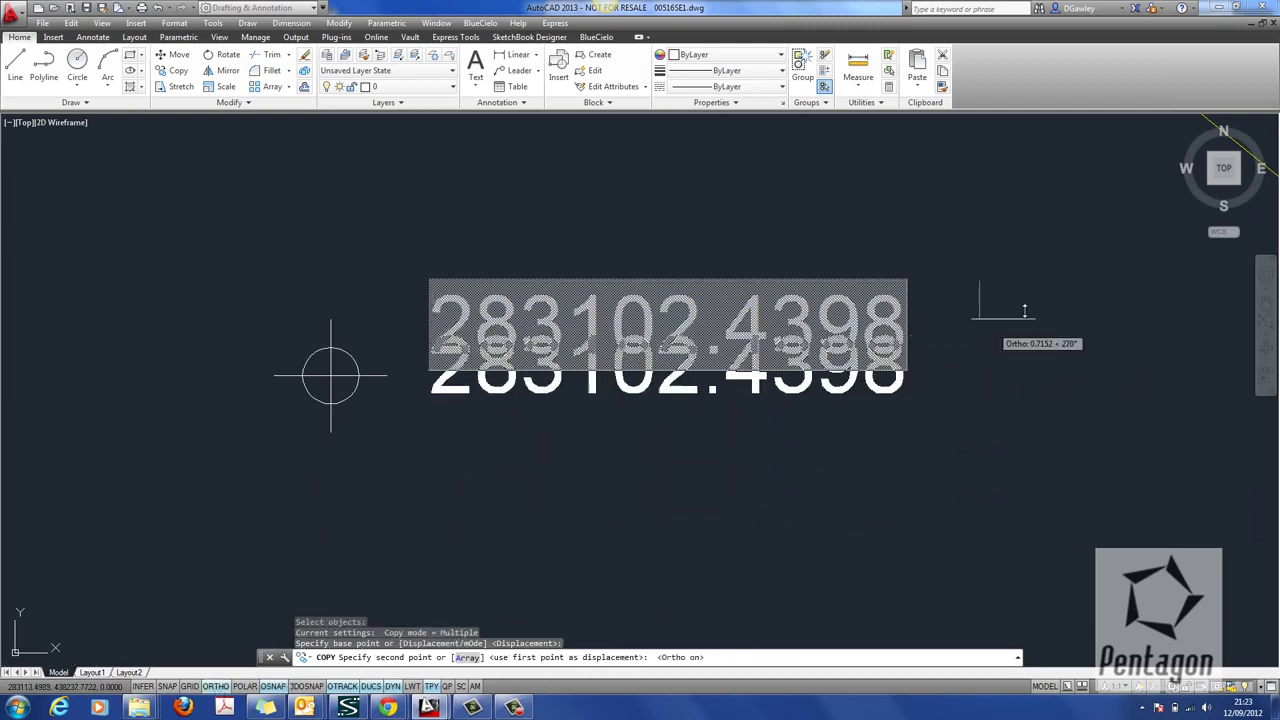
click(983, 375)
right_click(986, 362)
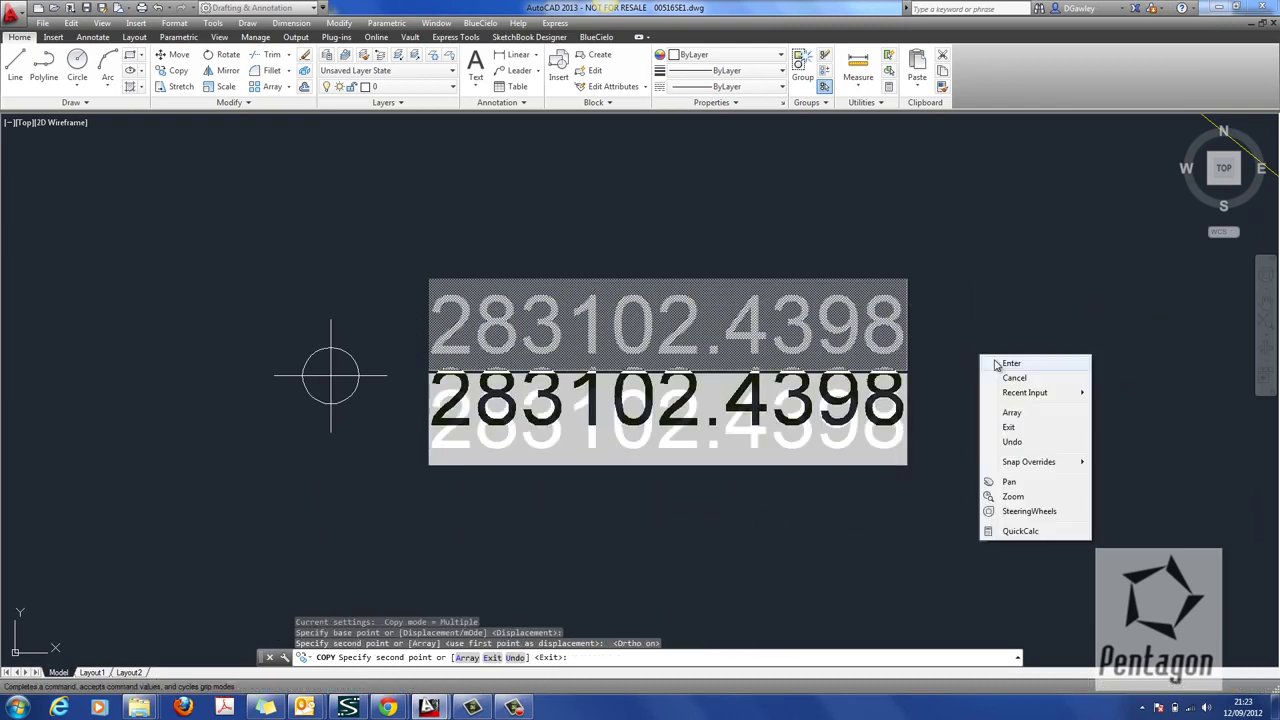
click(1005, 365)
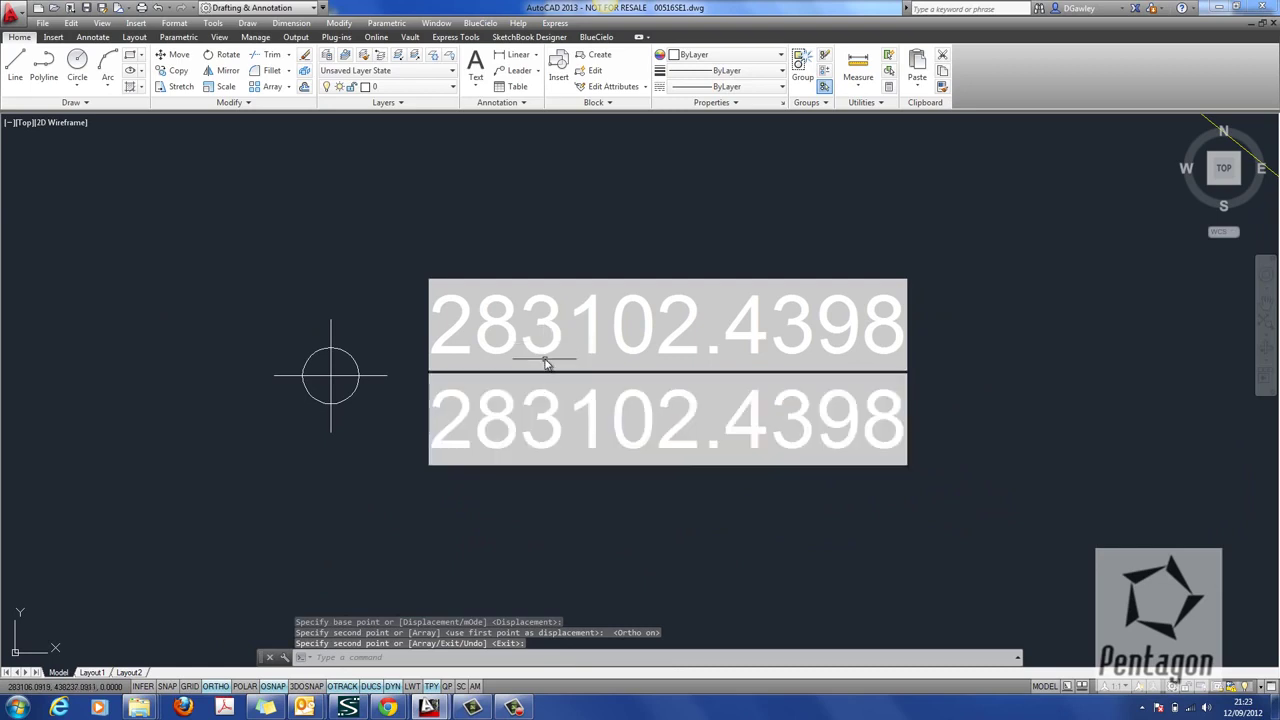
Edit the field in the lower text so it shows only the point's Y coordinate, and finish the text edit.
double_click(534, 405)
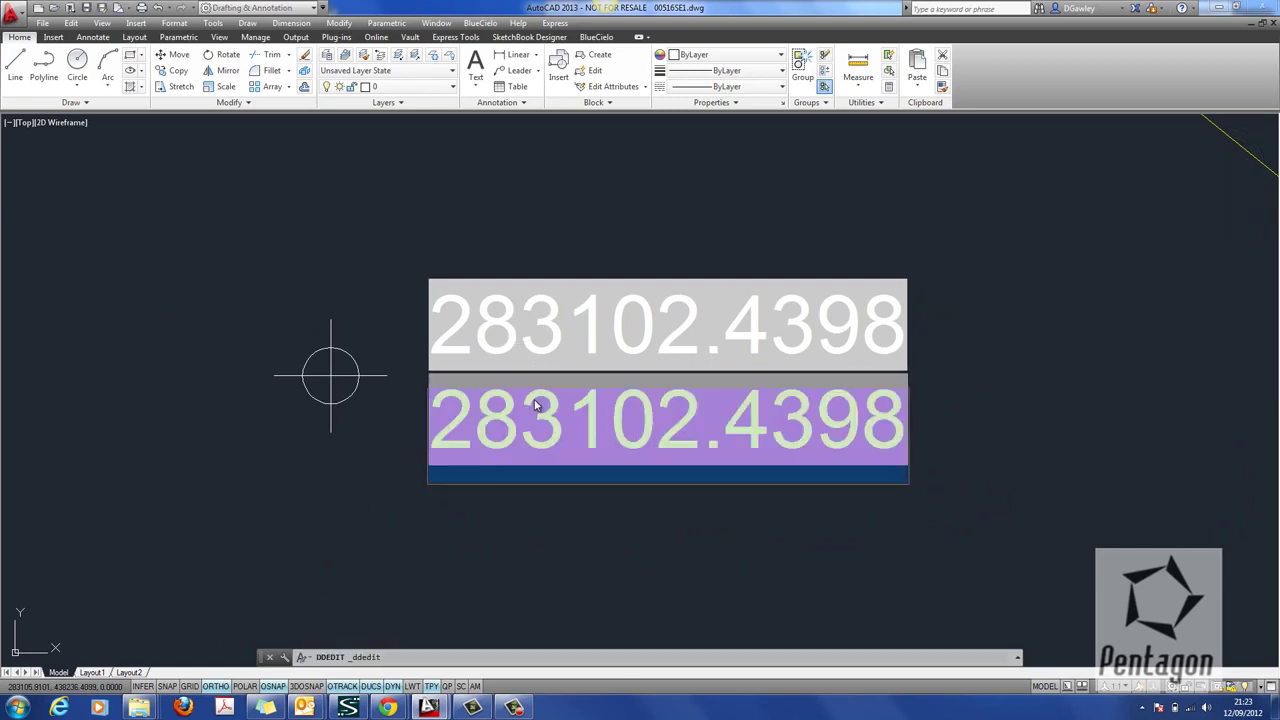
right_click(536, 404)
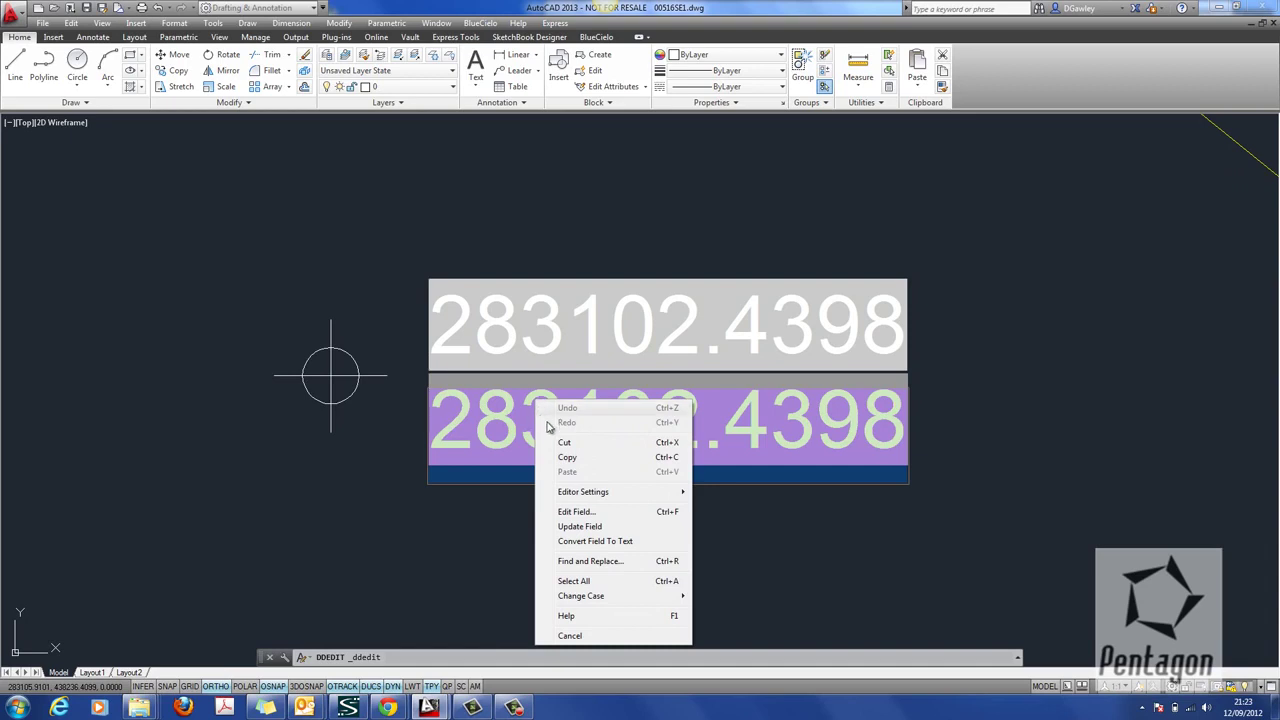
click(578, 511)
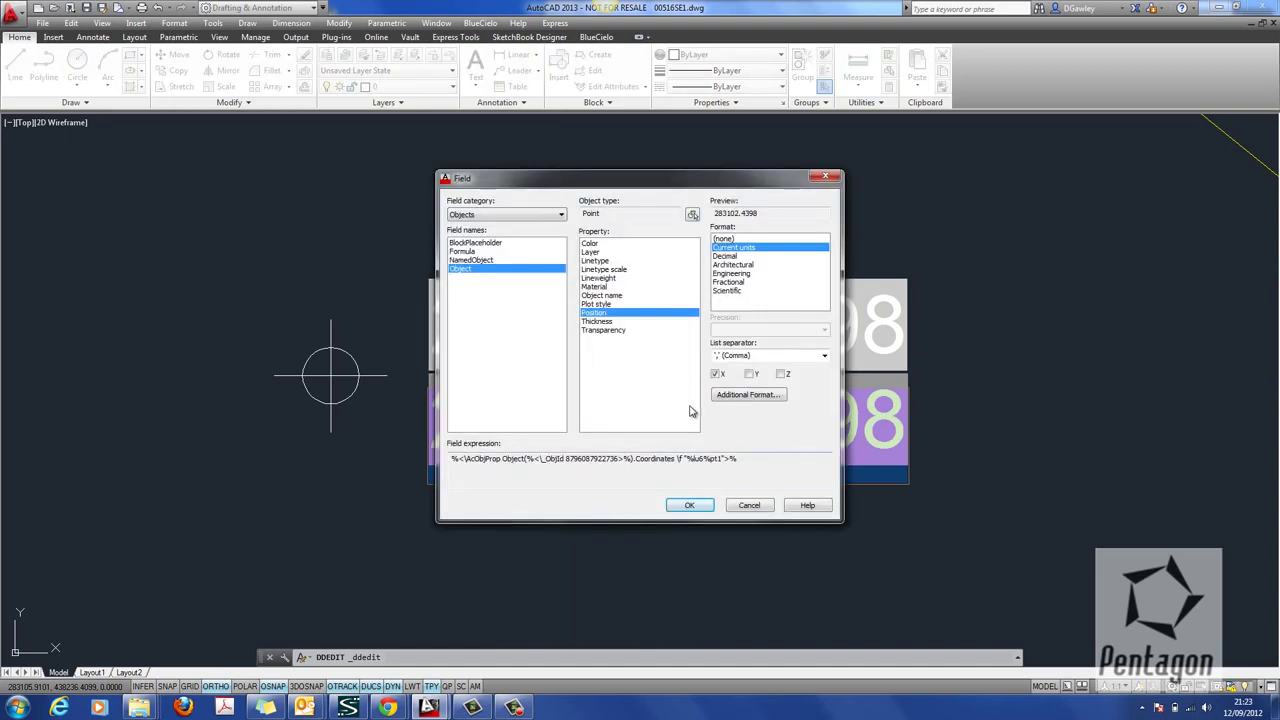
click(748, 375)
click(750, 375)
click(750, 375)
click(717, 375)
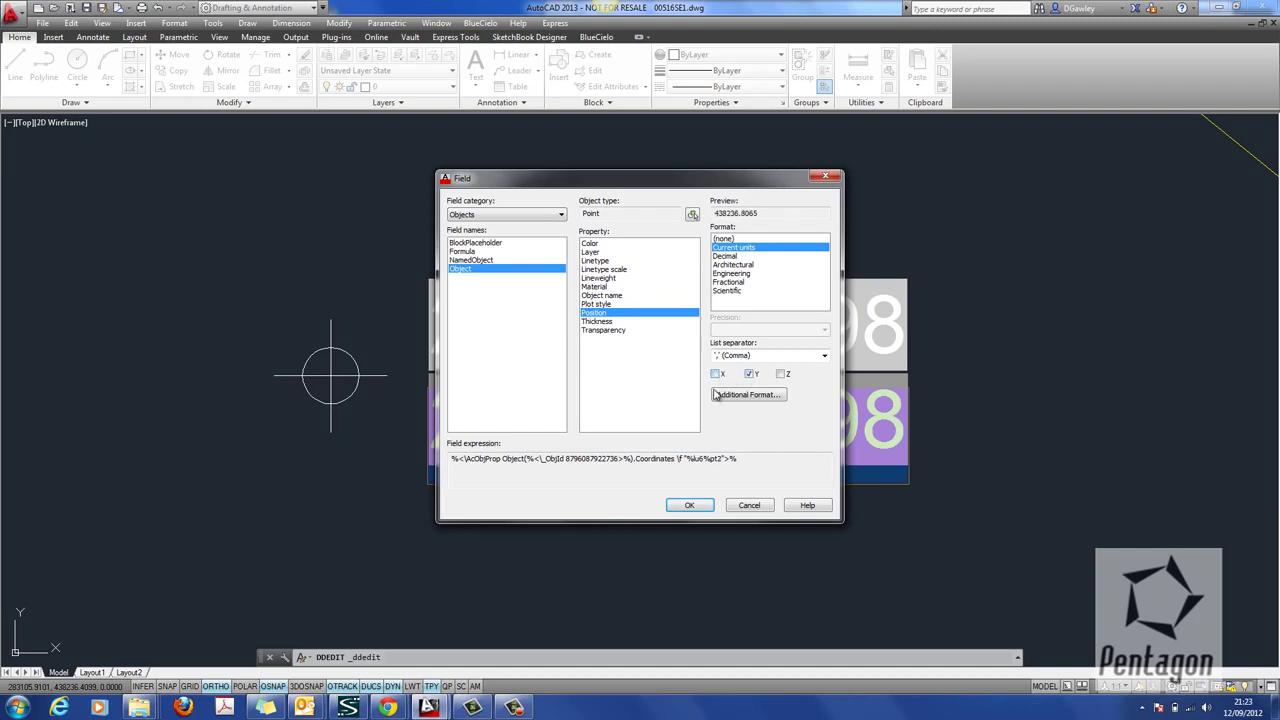
click(688, 505)
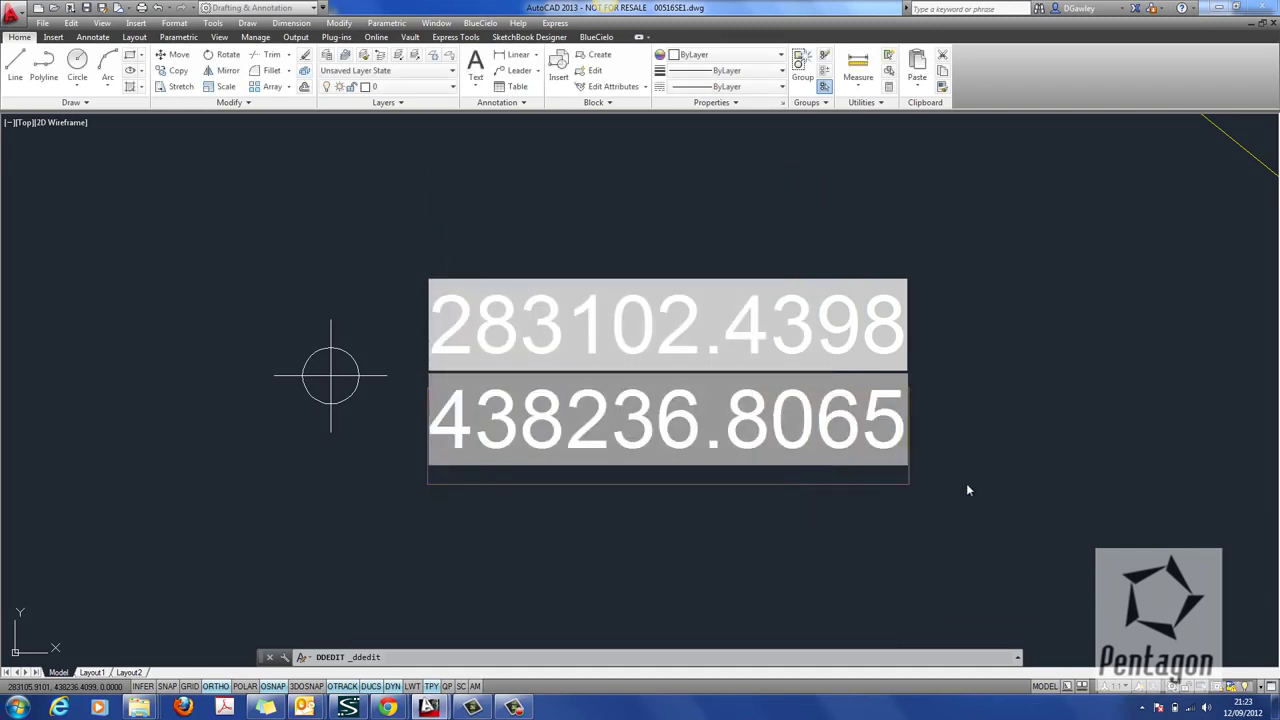
click(966, 482)
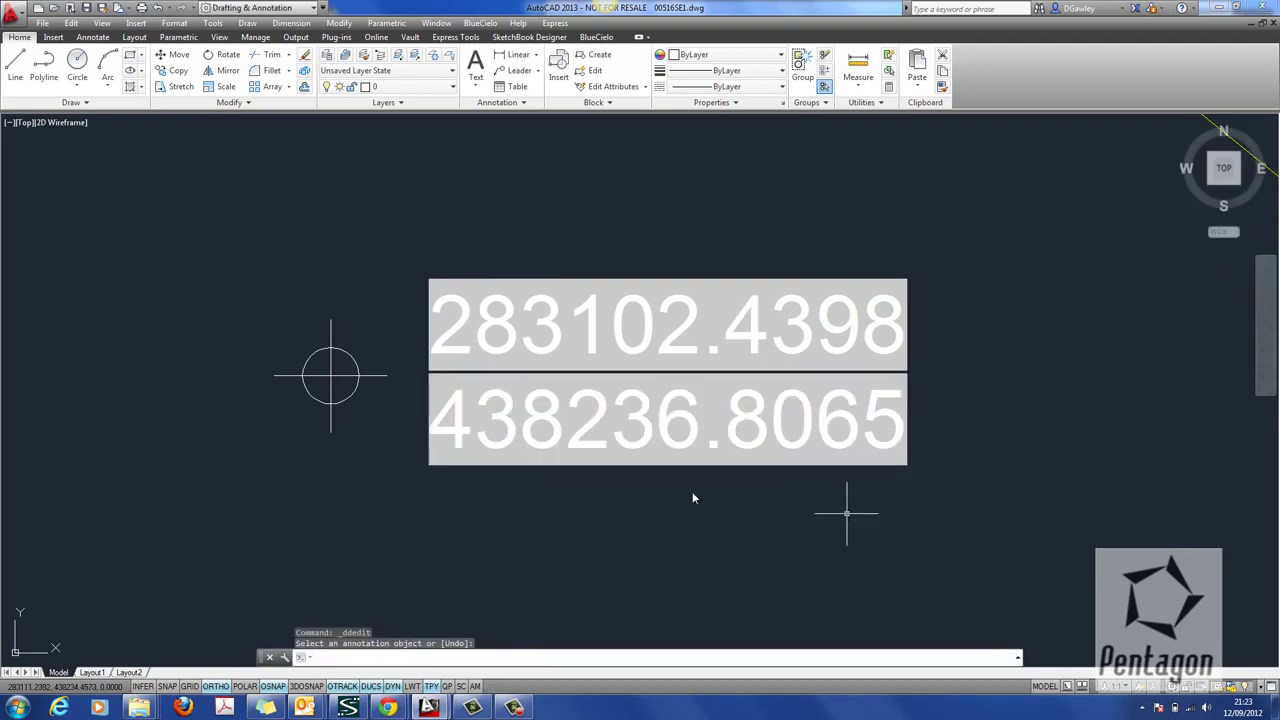
Start copying the point marker together with both coordinate texts, using a base point just below the marker.
scroll(530, 428, down, 8)
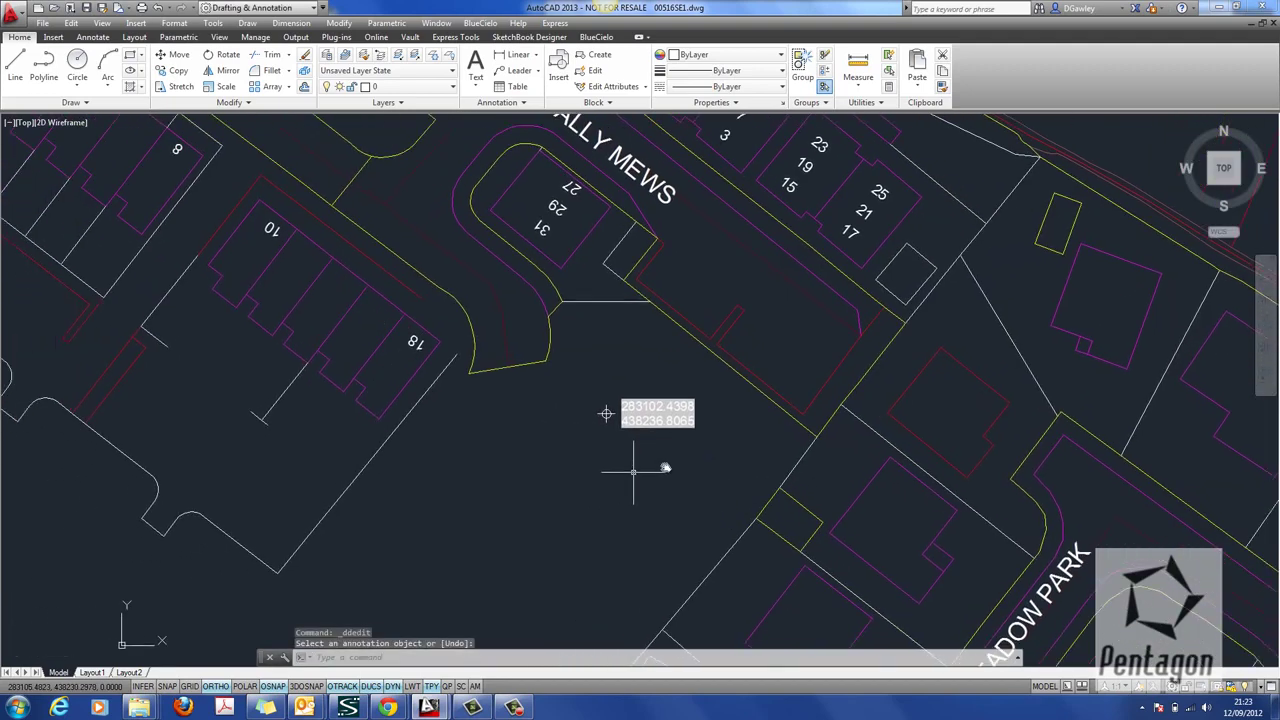
text(co)
key(Return)
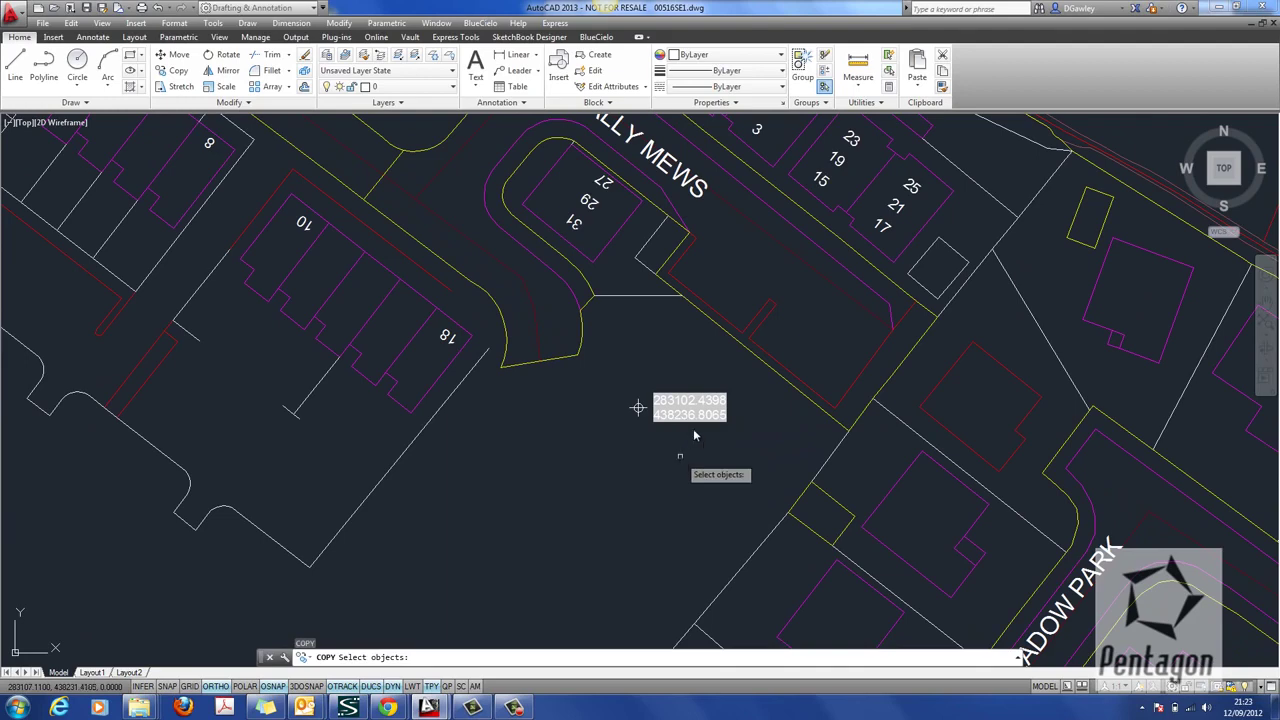
click(710, 460)
click(638, 408)
key(Return)
scroll(650, 360, up, 4)
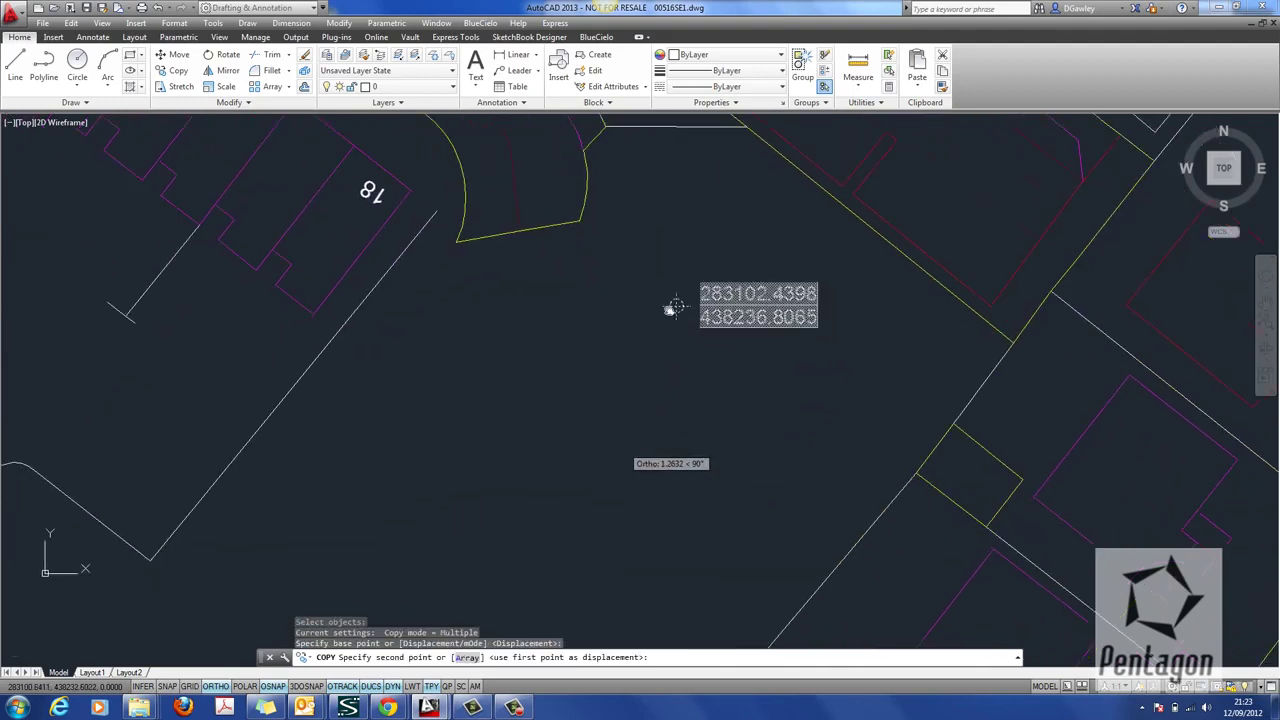
click(669, 324)
Turn off Ortho, object snap, object snap tracking and dynamic UCS while the copy is running.
click(216, 686)
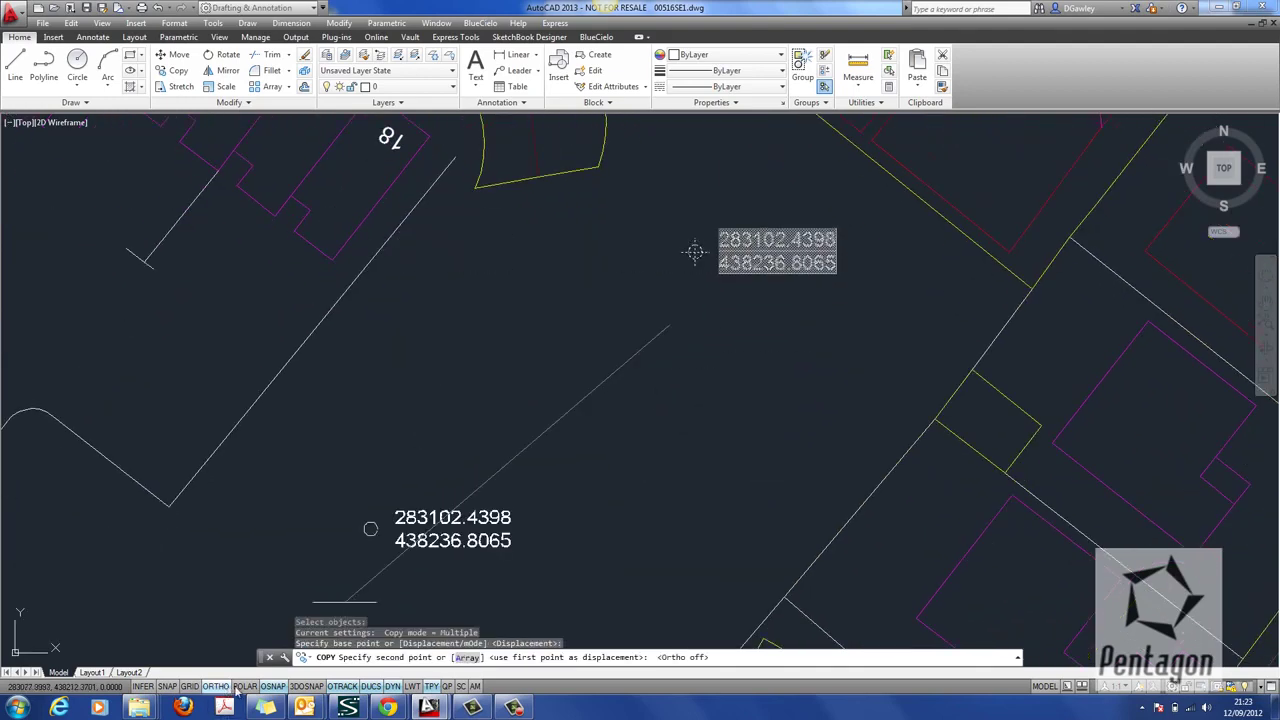
click(272, 686)
click(342, 686)
click(371, 686)
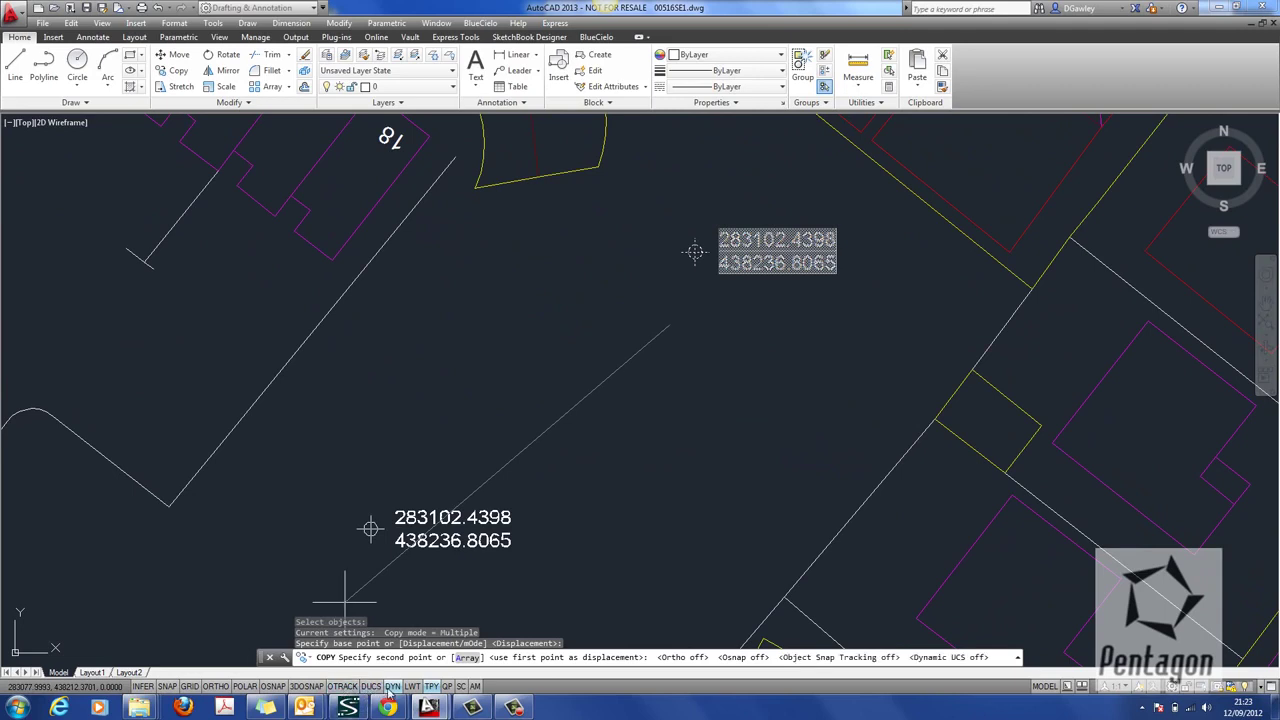
Place six copies of the labelled point in a loose ring to the west, south and east of the original, and end the copy.
click(424, 365)
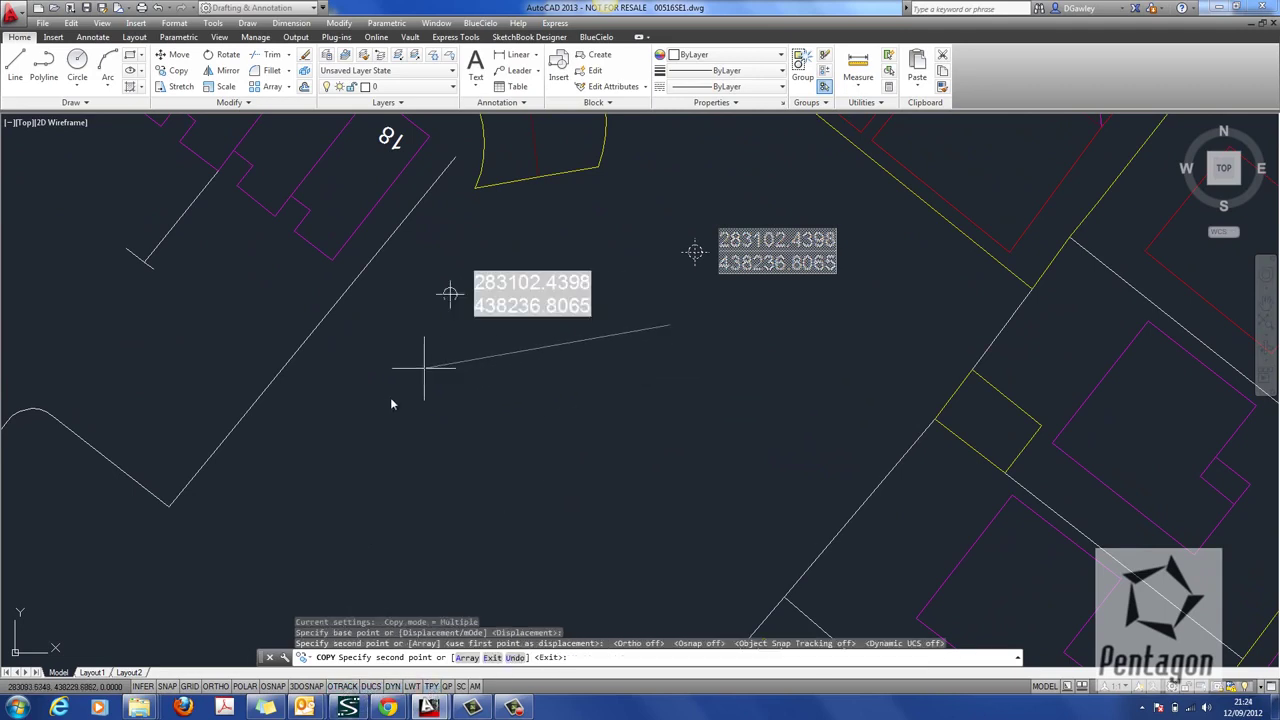
middle_drag(386, 355, 384, 358)
scroll(354, 391, down, 1)
click(362, 387)
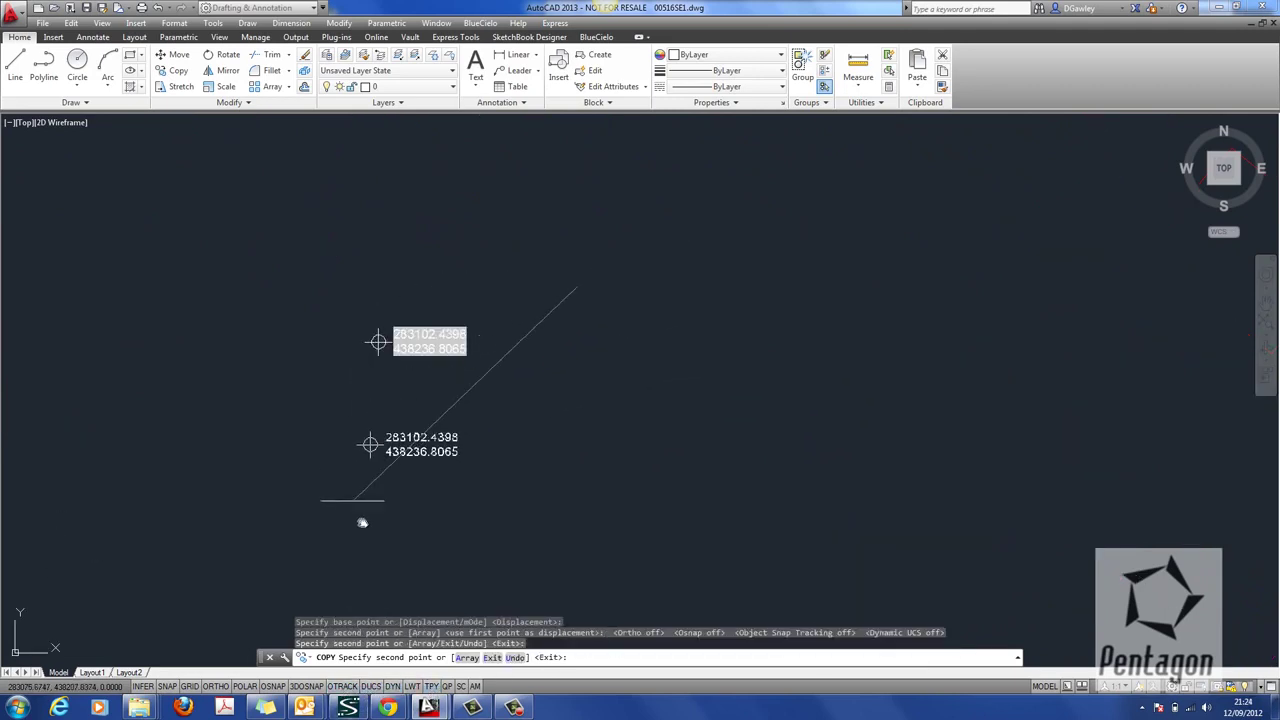
click(366, 528)
click(593, 575)
click(775, 416)
click(687, 336)
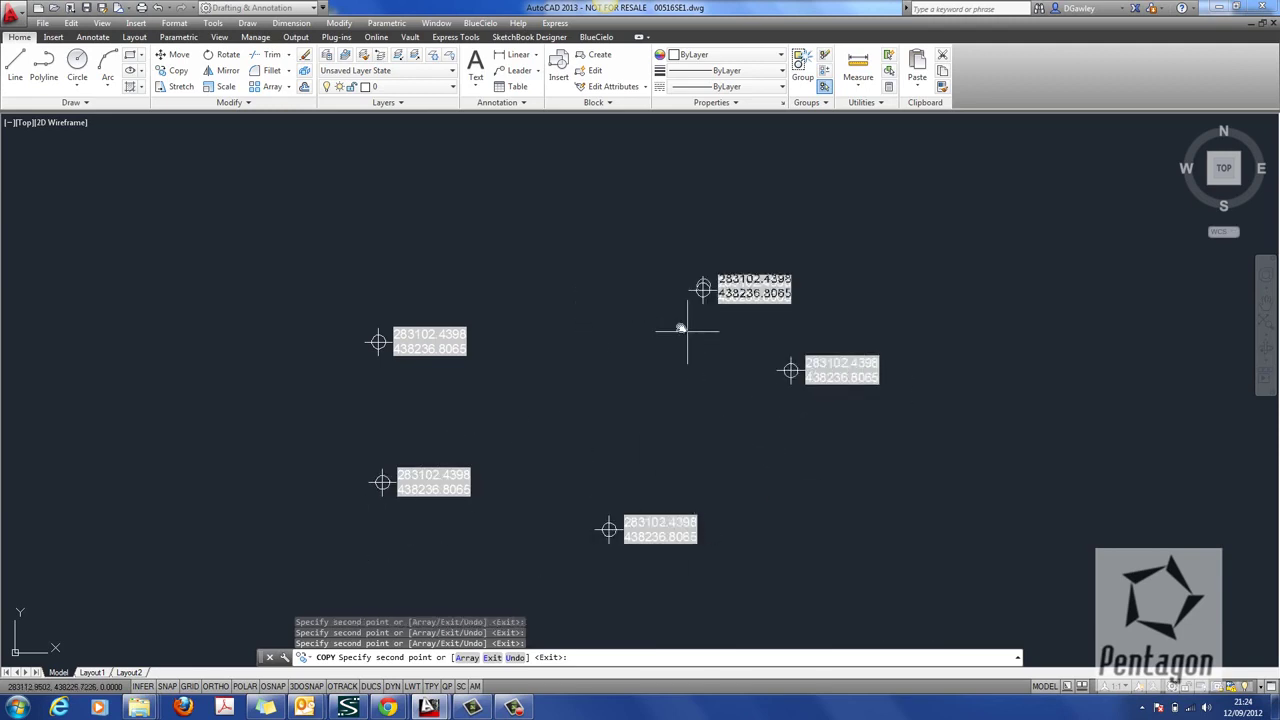
right_click(669, 317)
click(701, 327)
Regenerate the whole drawing with REGENALL to update the coordinate fields of the six copied points.
scroll(623, 323, up, 3)
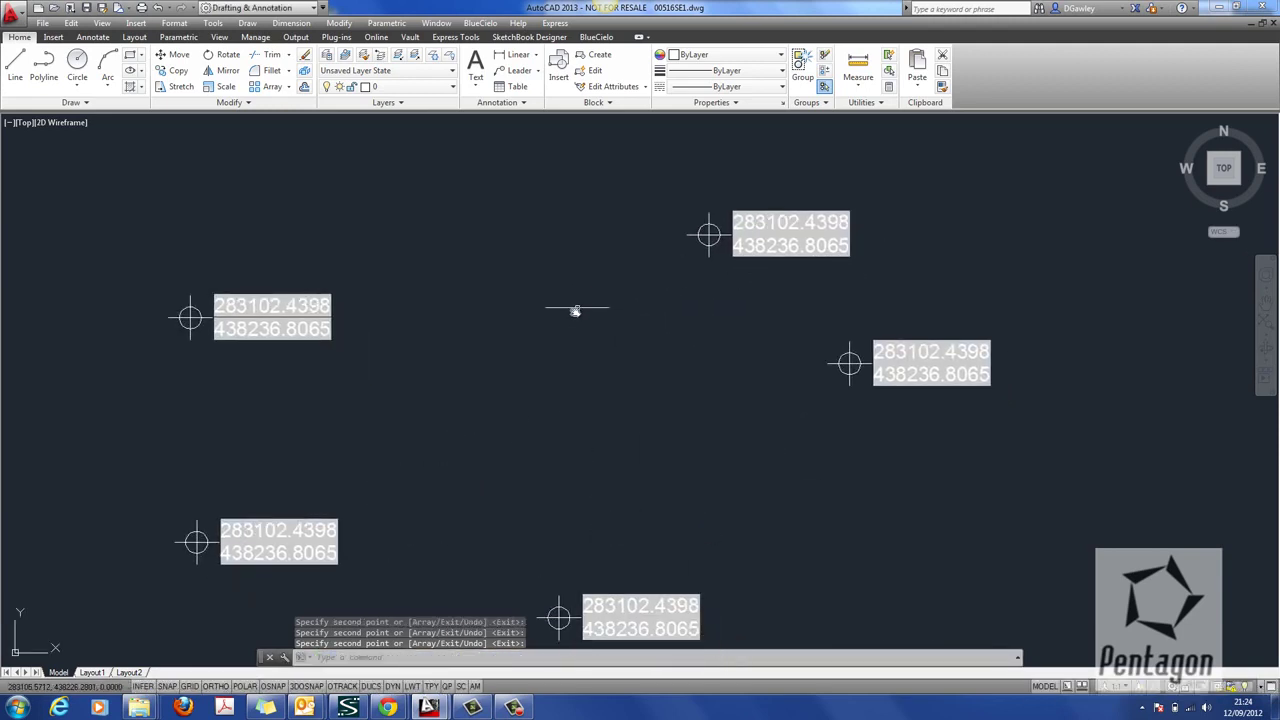
text(regena)
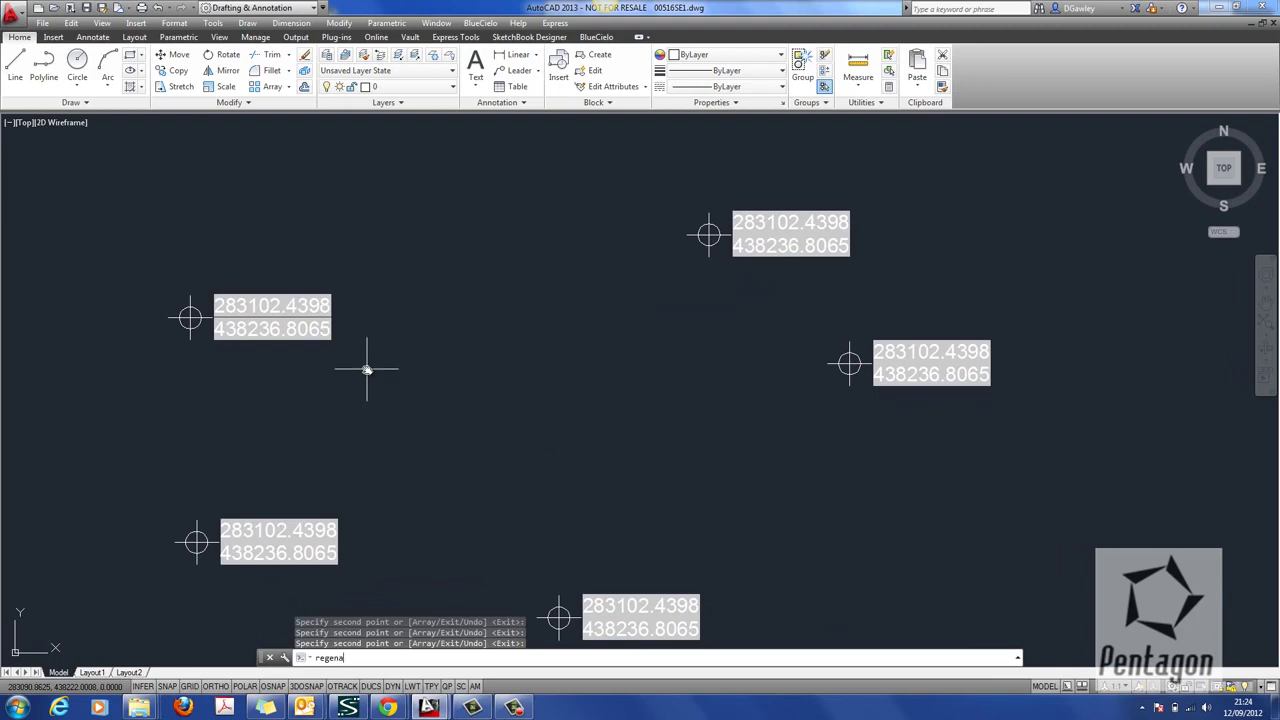
text(ll)
key(Return)
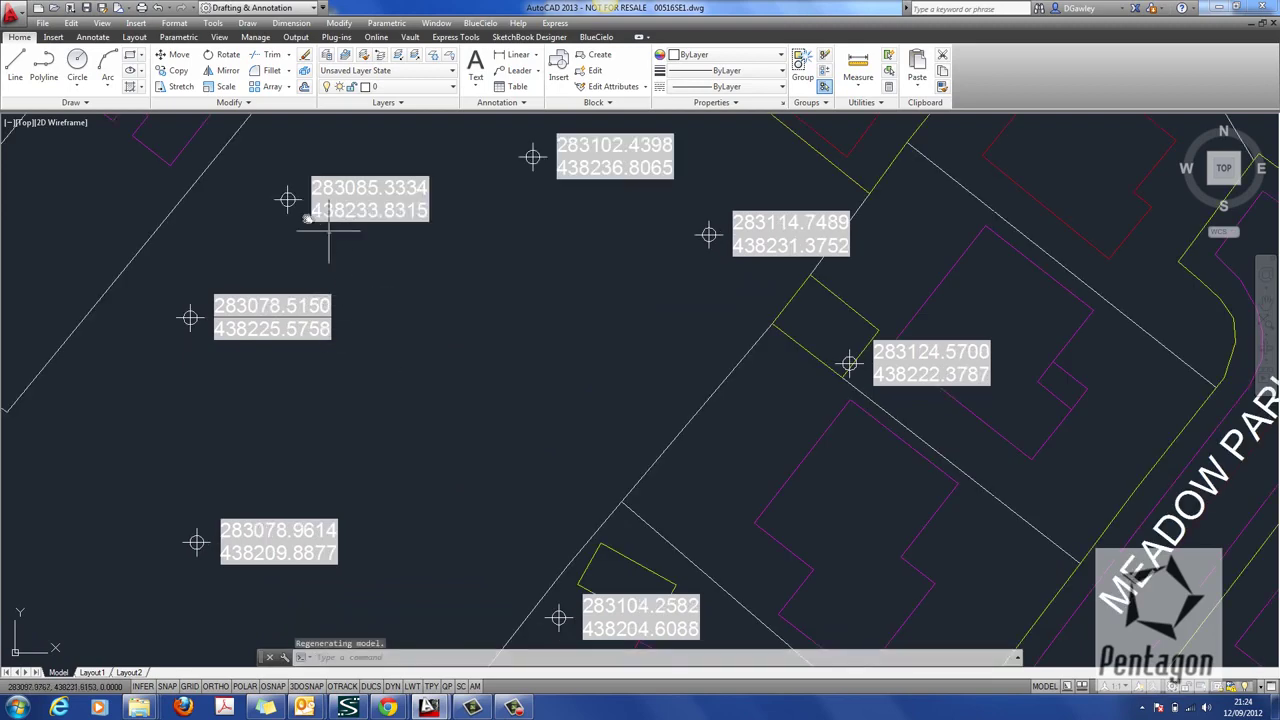
Copy the northwestern marker with its two coordinate texts to three more spots, two inside the ring and one on its western side.
scroll(681, 387, down, 4)
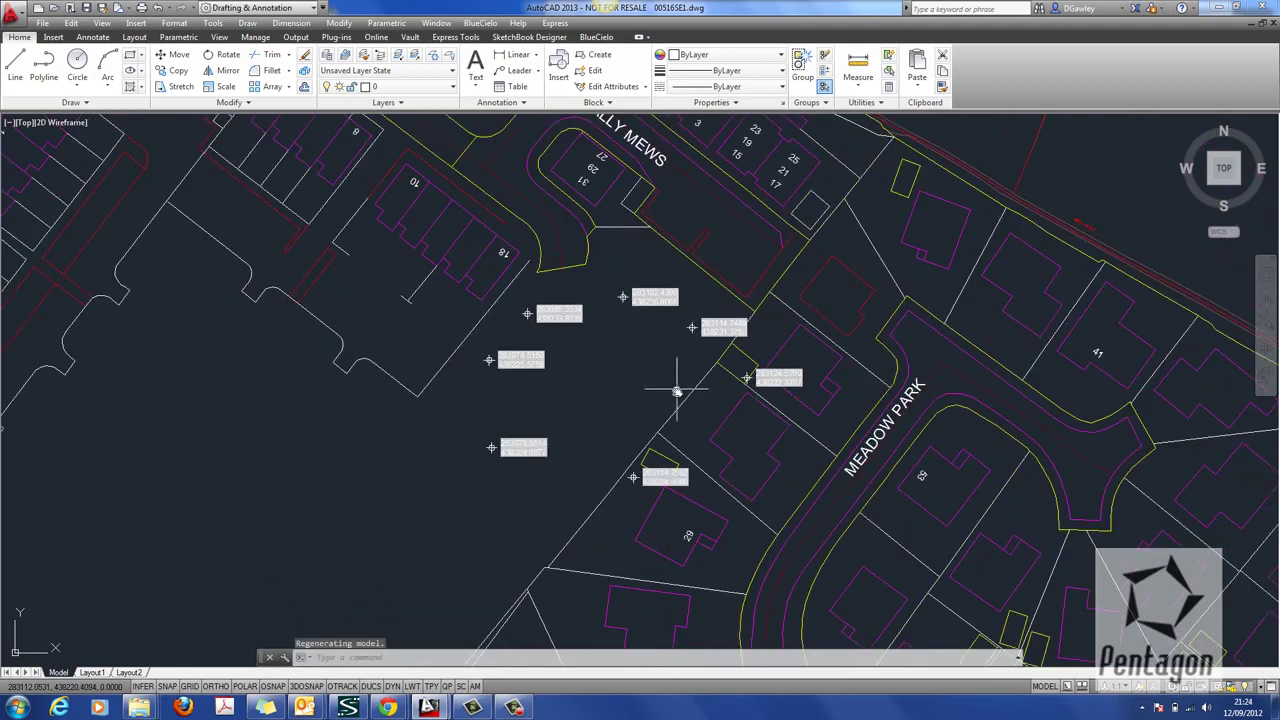
scroll(714, 369, up, 2)
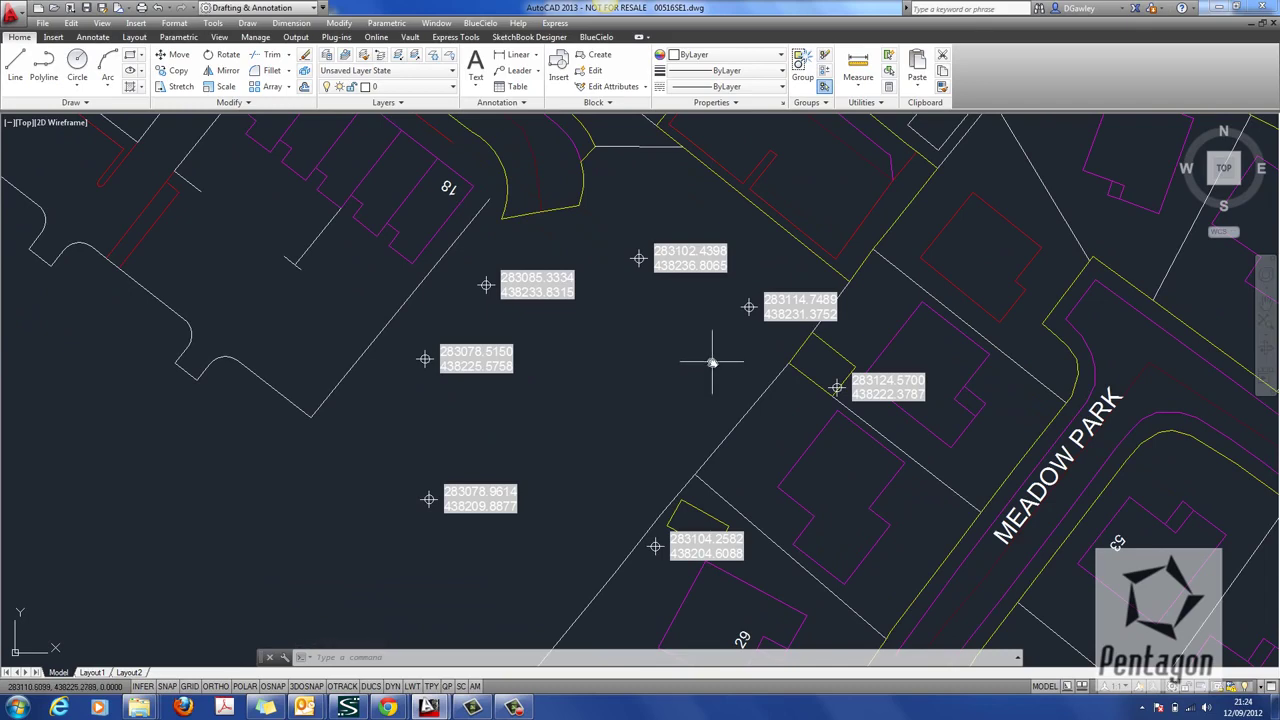
text(co)
key(Return)
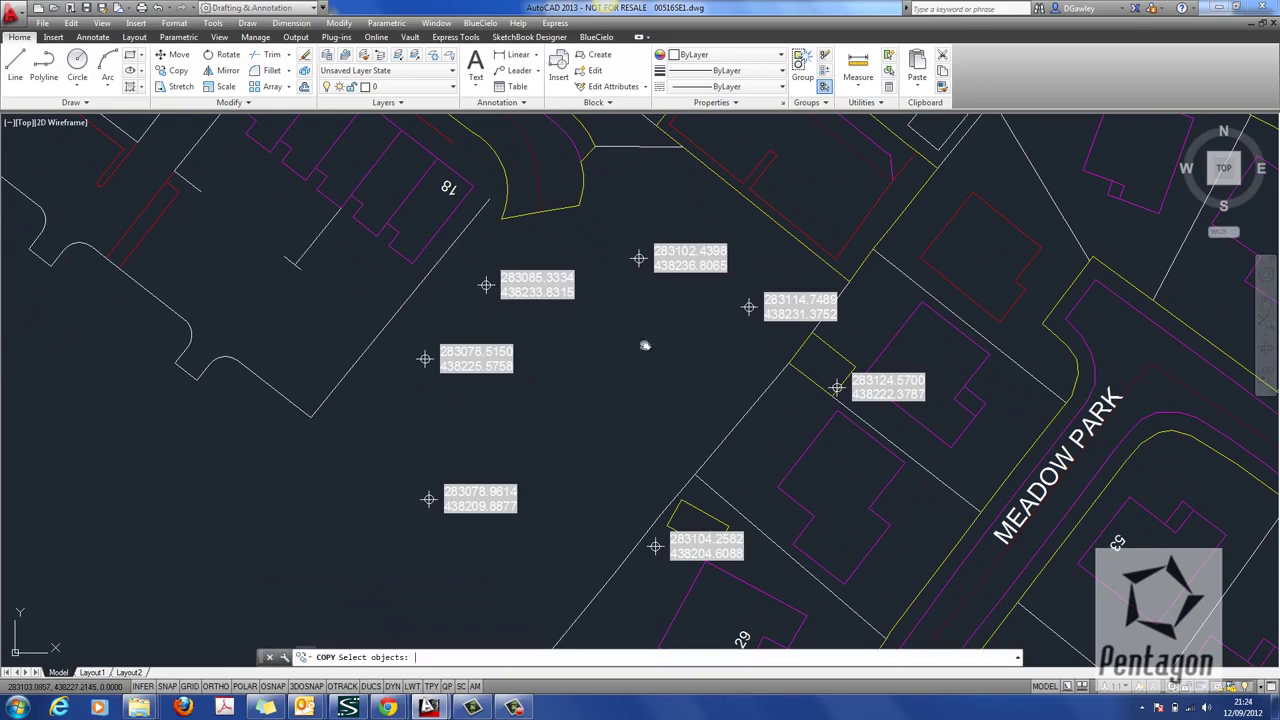
scroll(551, 309, up, 2)
click(637, 342)
click(462, 268)
key(Return)
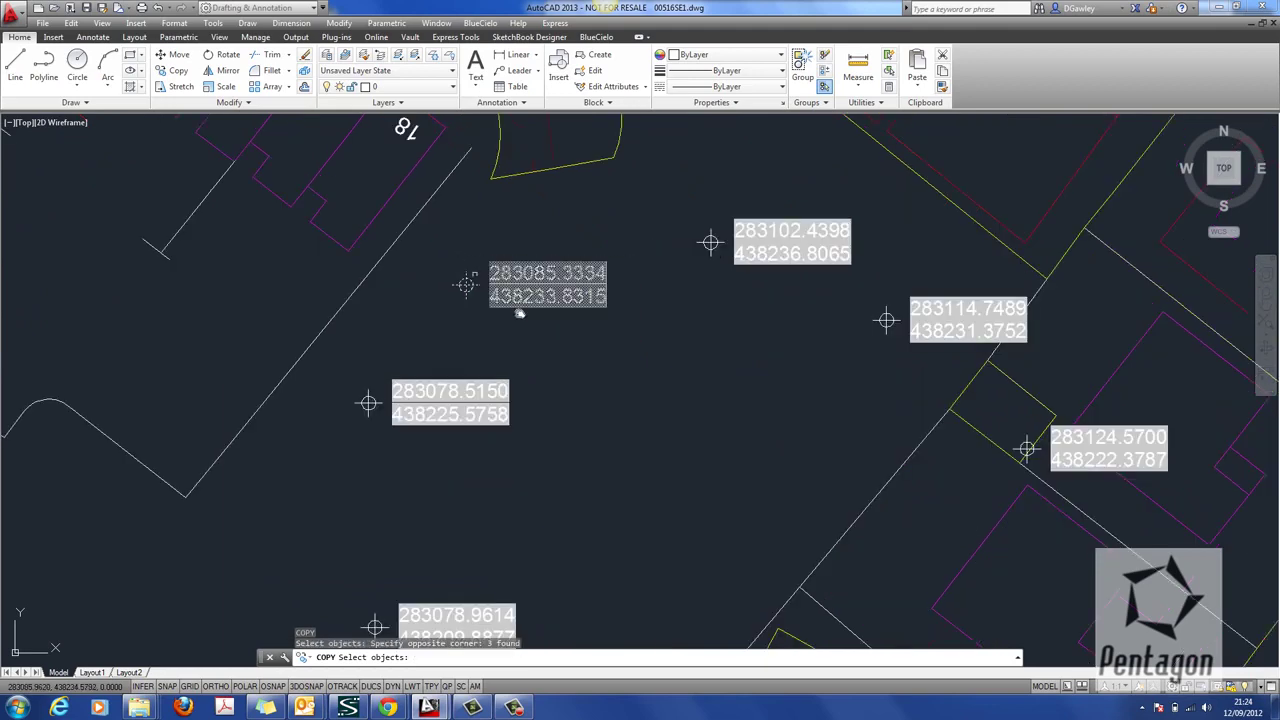
click(535, 342)
click(655, 417)
click(646, 517)
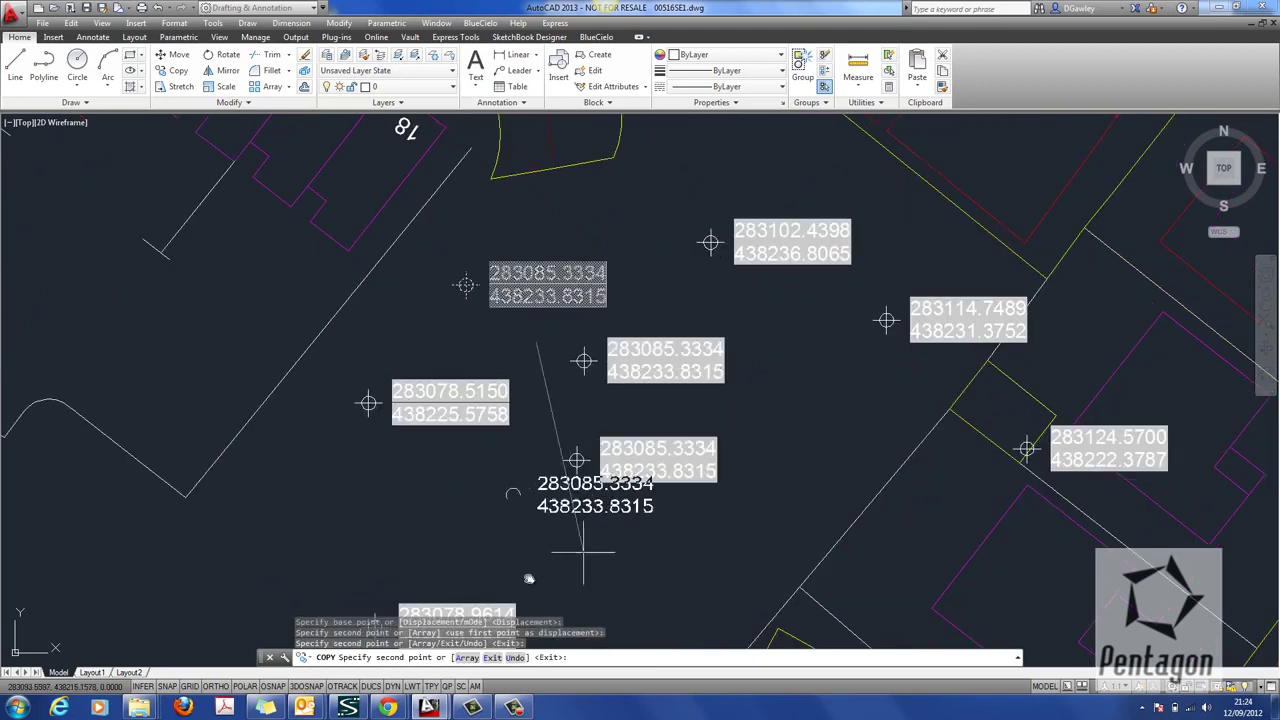
key(Escape)
Rerun REGENALL to update the coordinate fields of the three newest points.
right_click(801, 327)
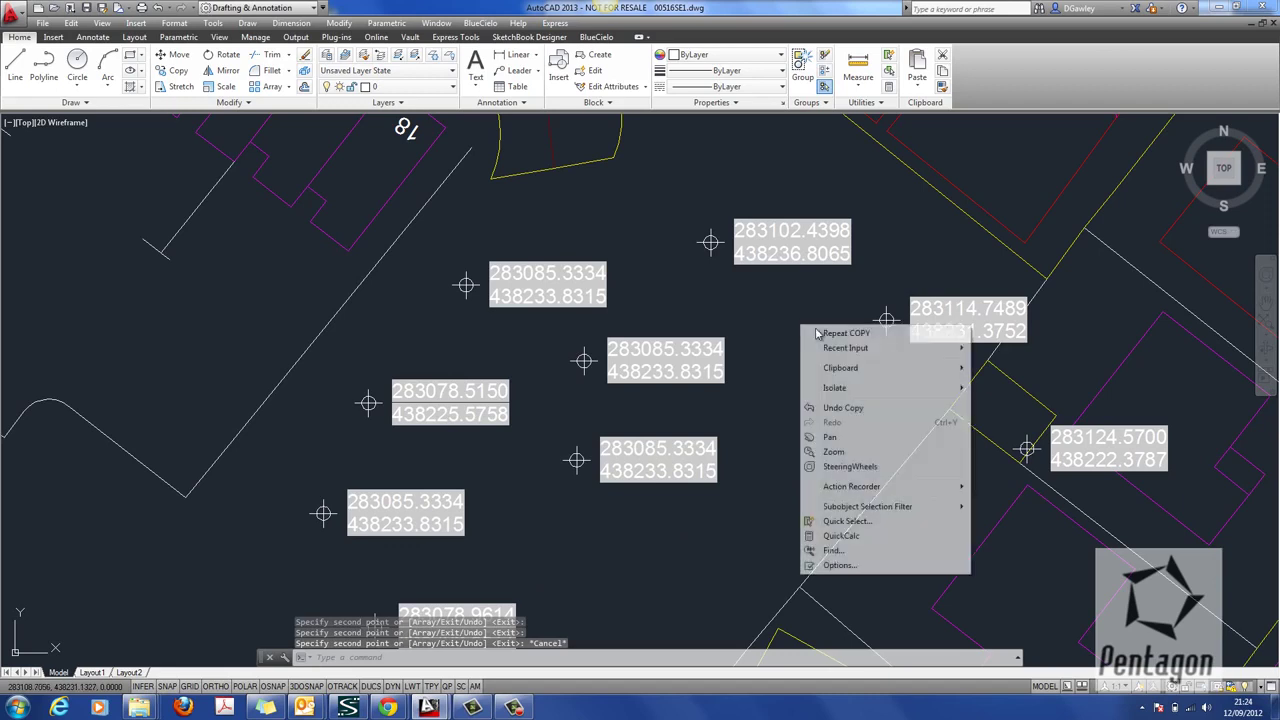
mouse_move(840, 350)
click(1010, 366)
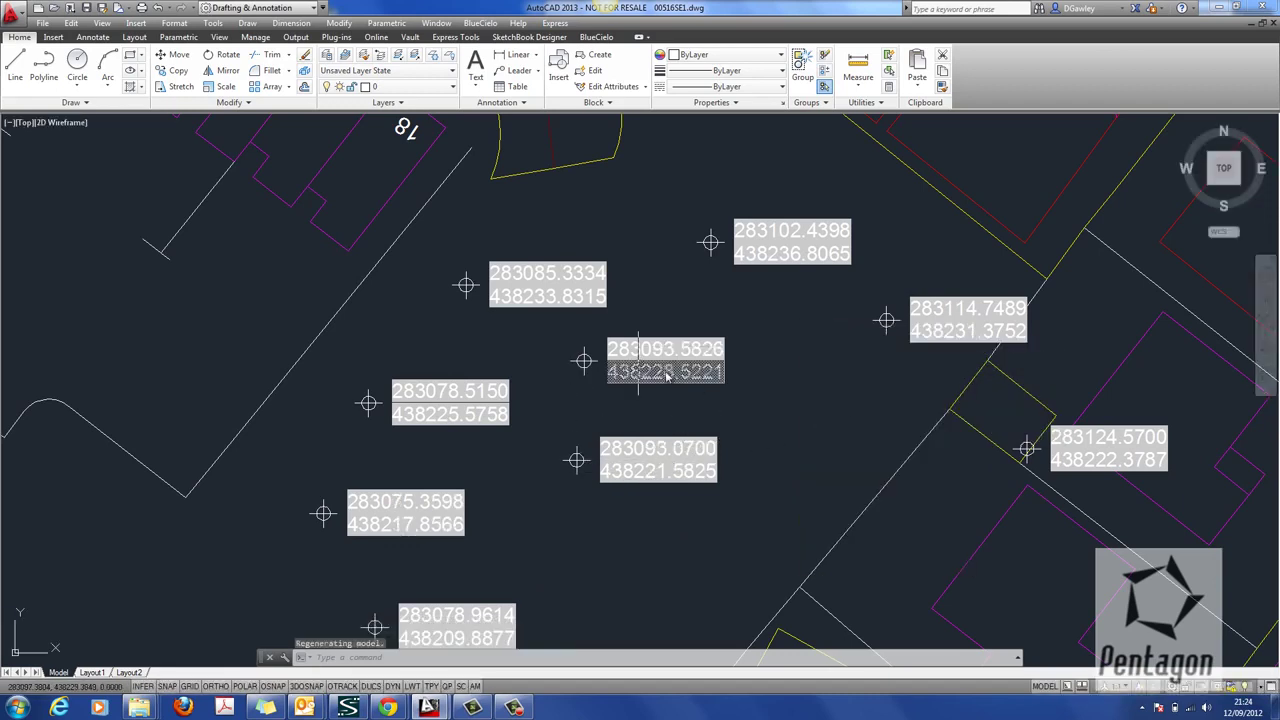
Turn off the display of field backgrounds in the user preferences of the program options.
middle_drag(765, 378, 699, 368)
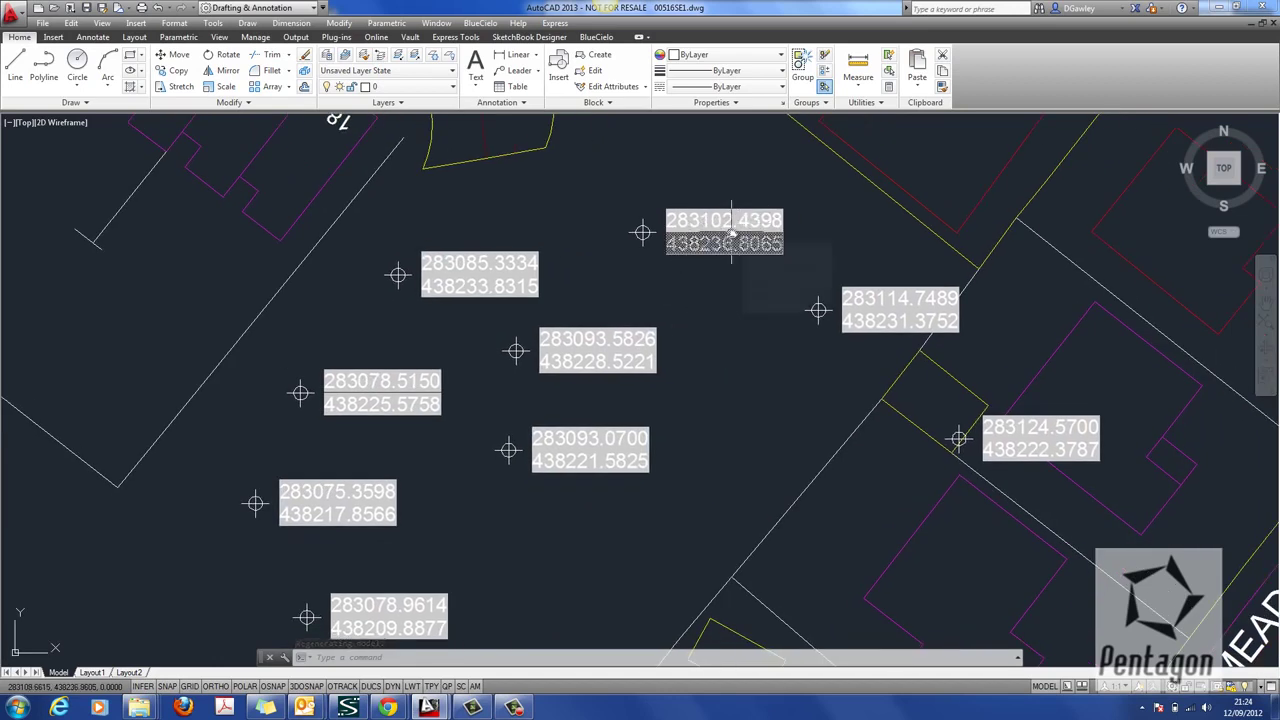
text(ed)
key(Return)
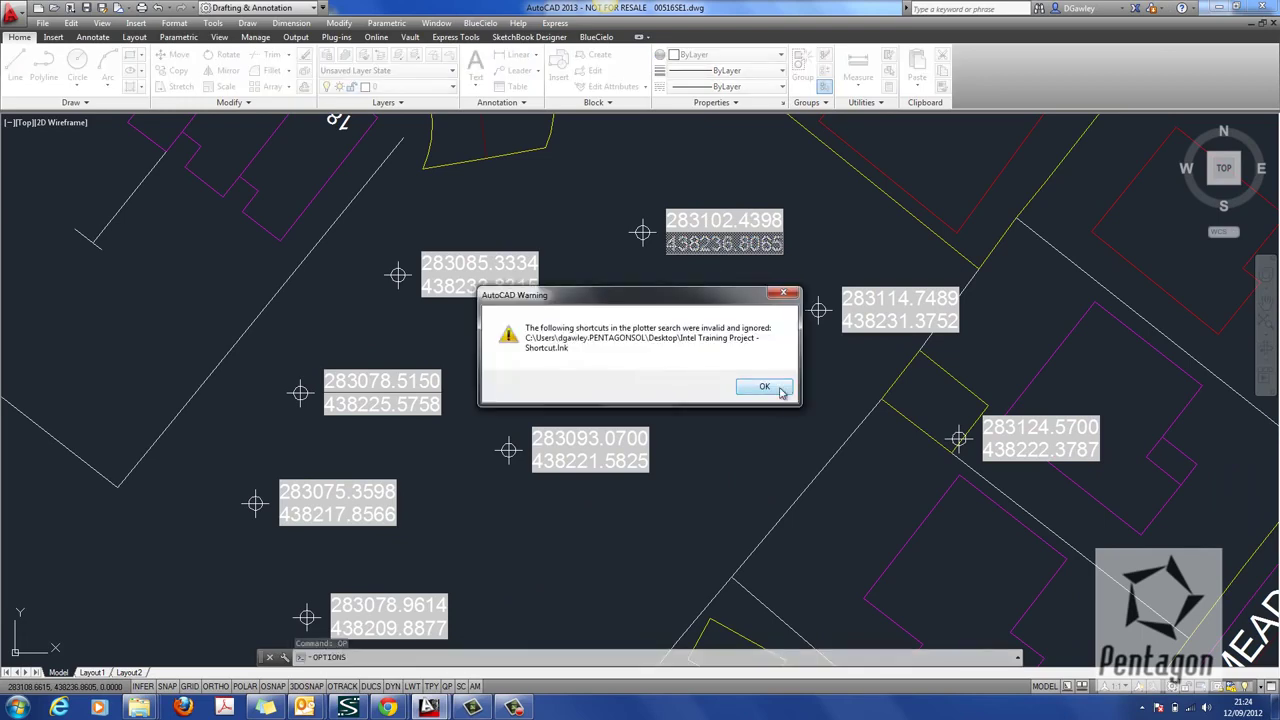
click(771, 394)
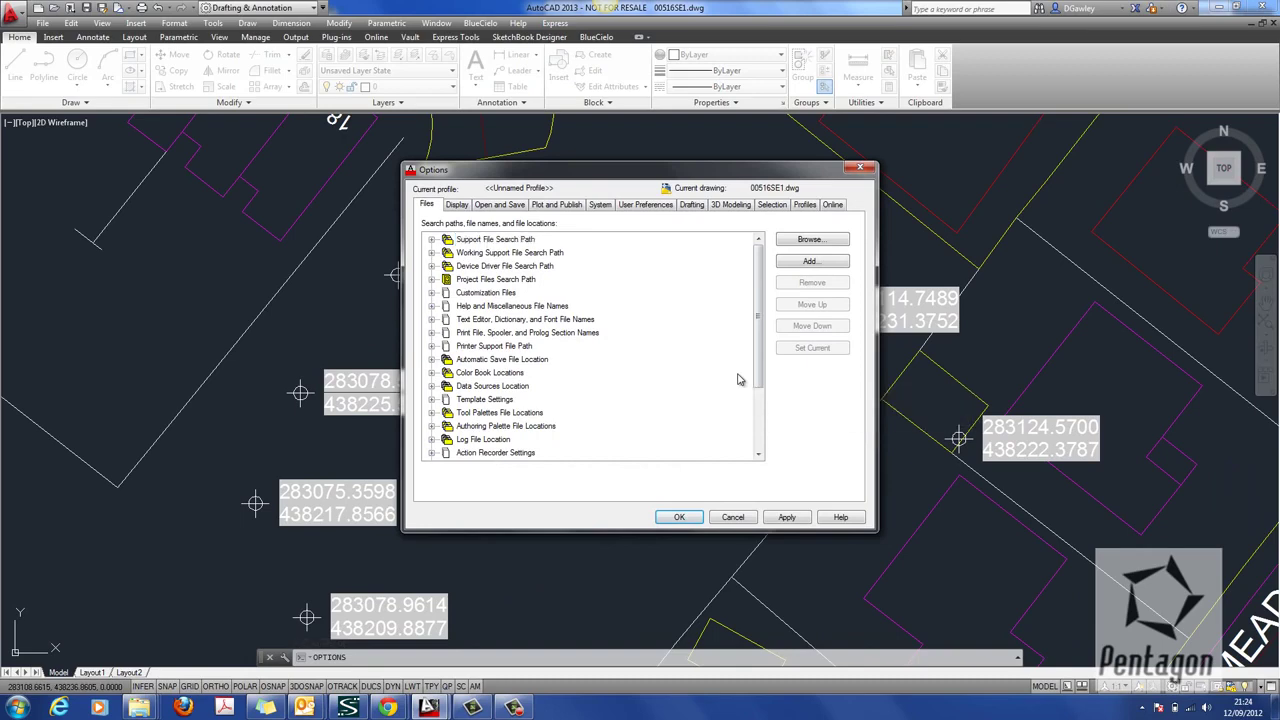
click(654, 206)
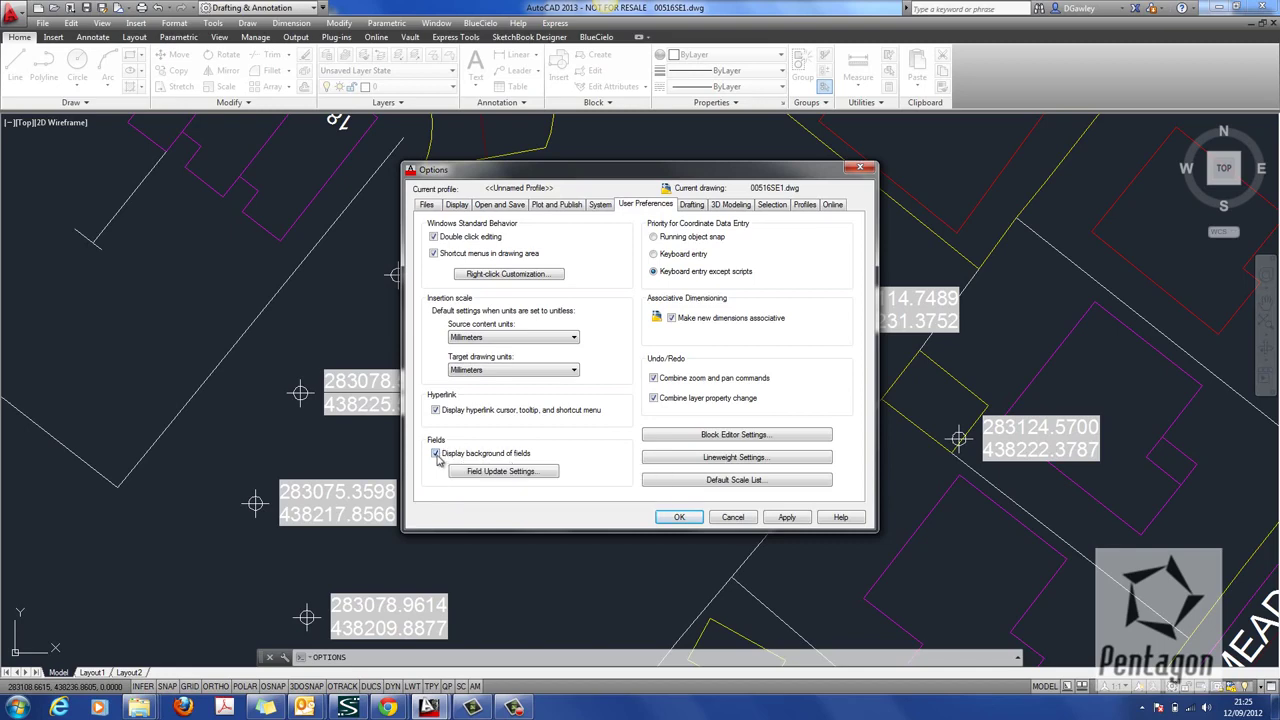
click(437, 454)
click(680, 517)
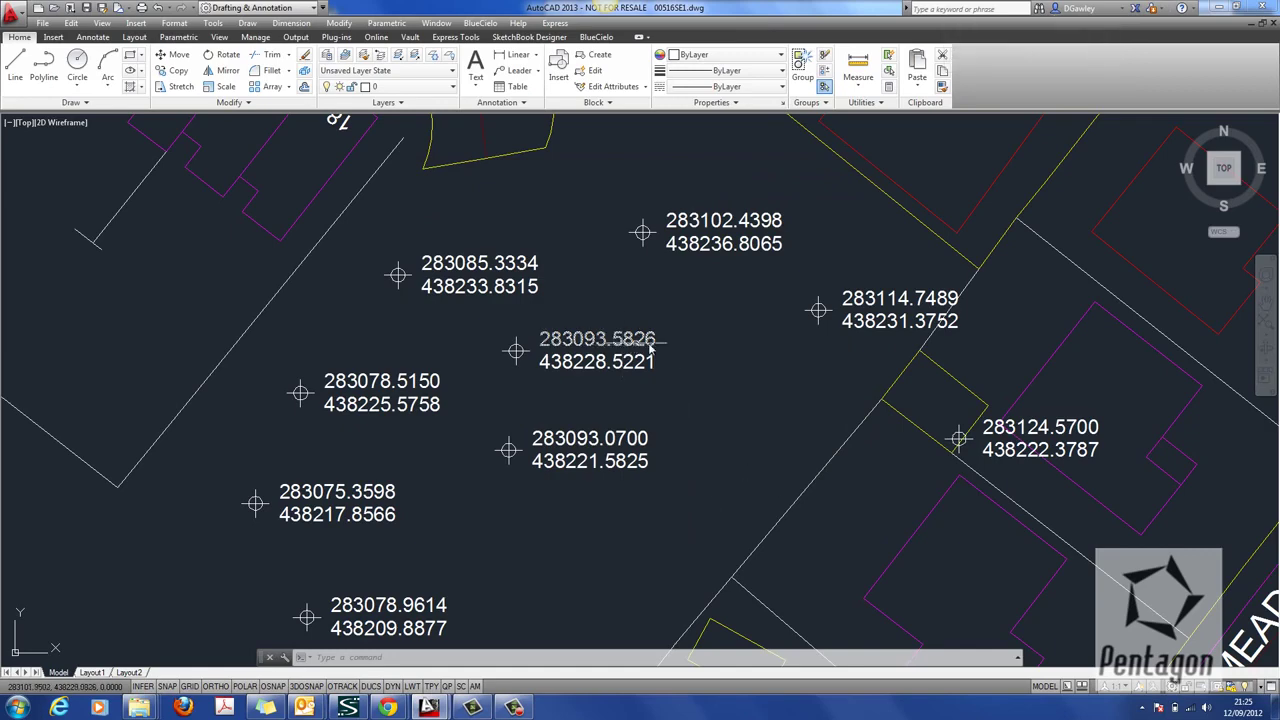
Set the length precision of the drawing units to 0, with no decimal places.
text(d)
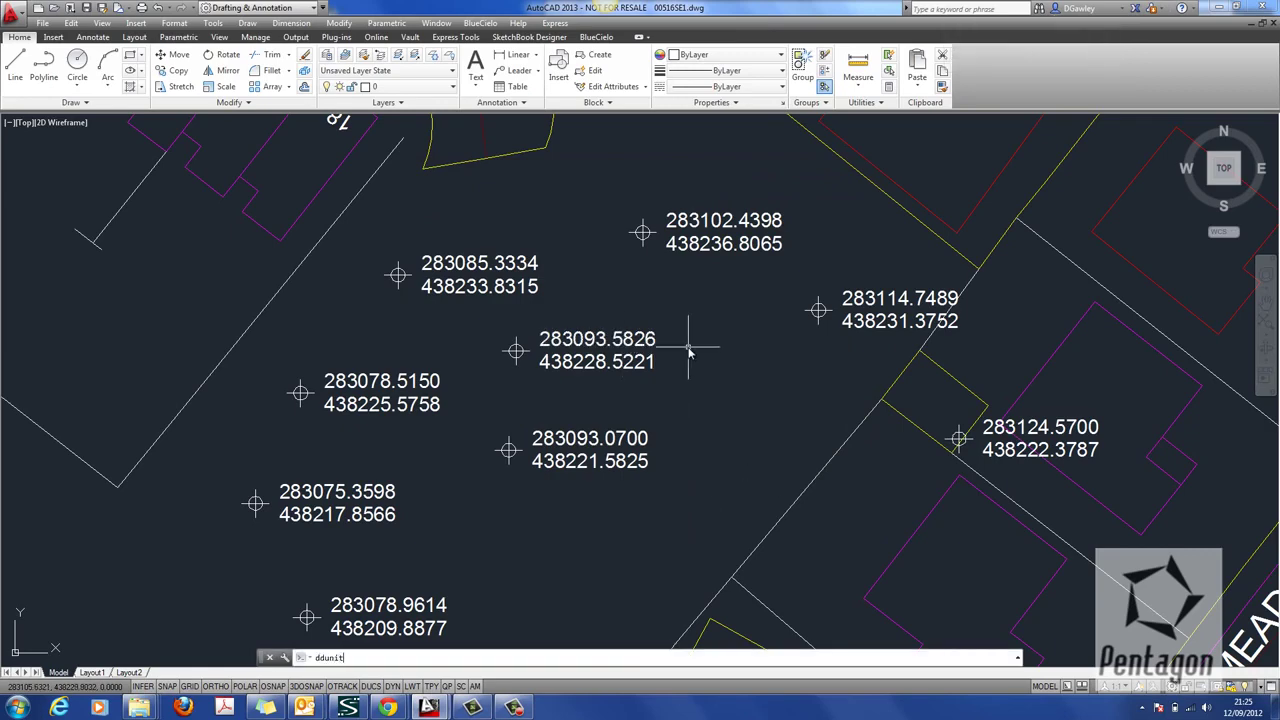
text(dunit)
key(Return)
click(564, 285)
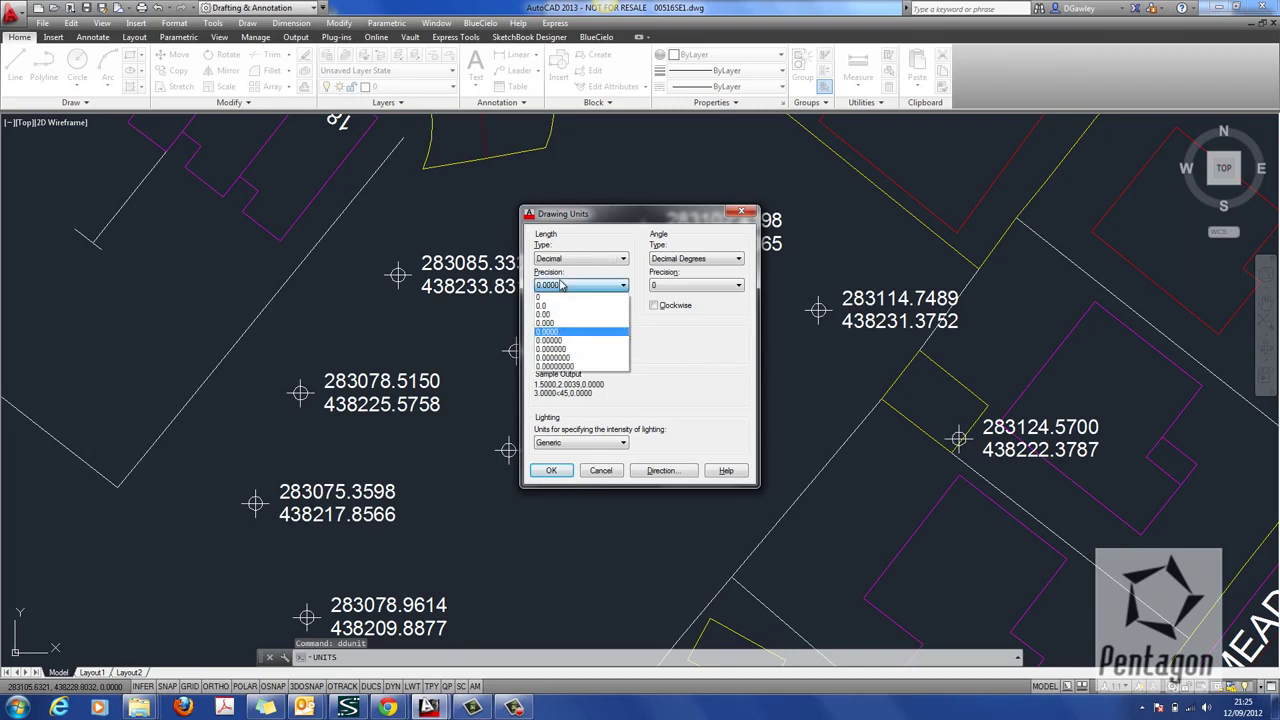
click(558, 298)
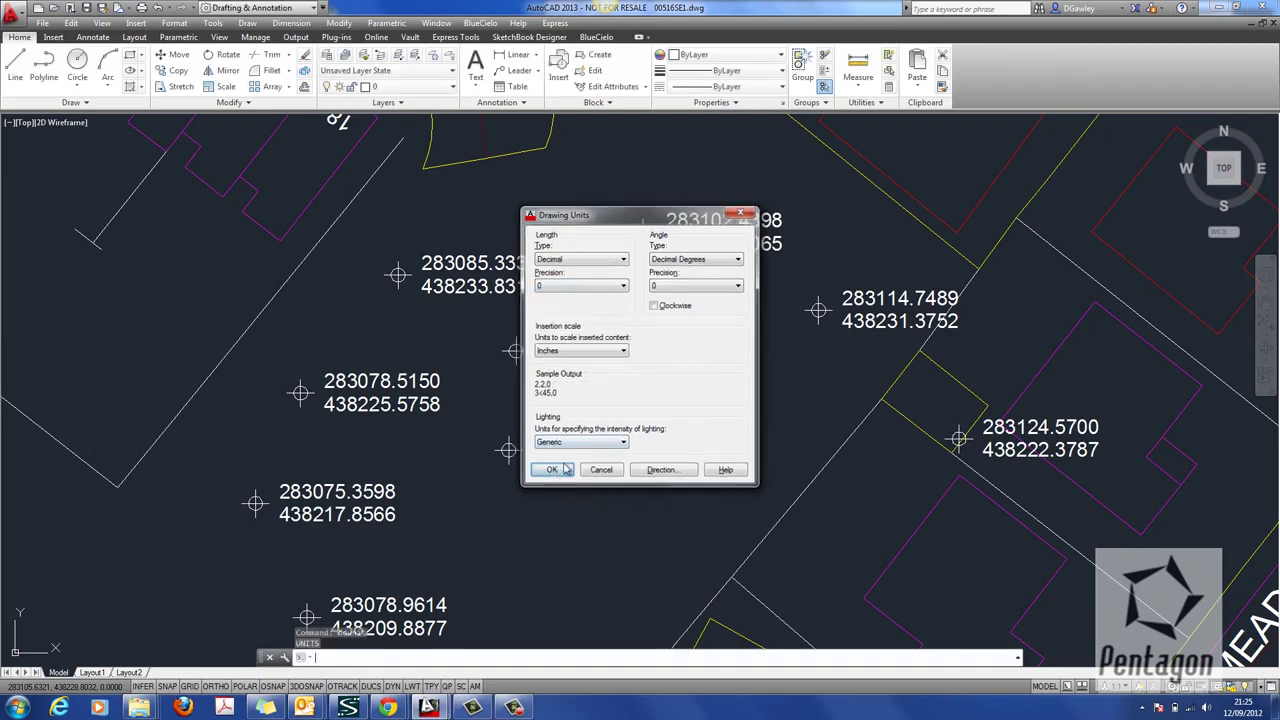
click(553, 471)
Regenerate the drawing with REGENALL so all coordinate labels take on the new unit precision.
right_click(711, 308)
mouse_move(750, 333)
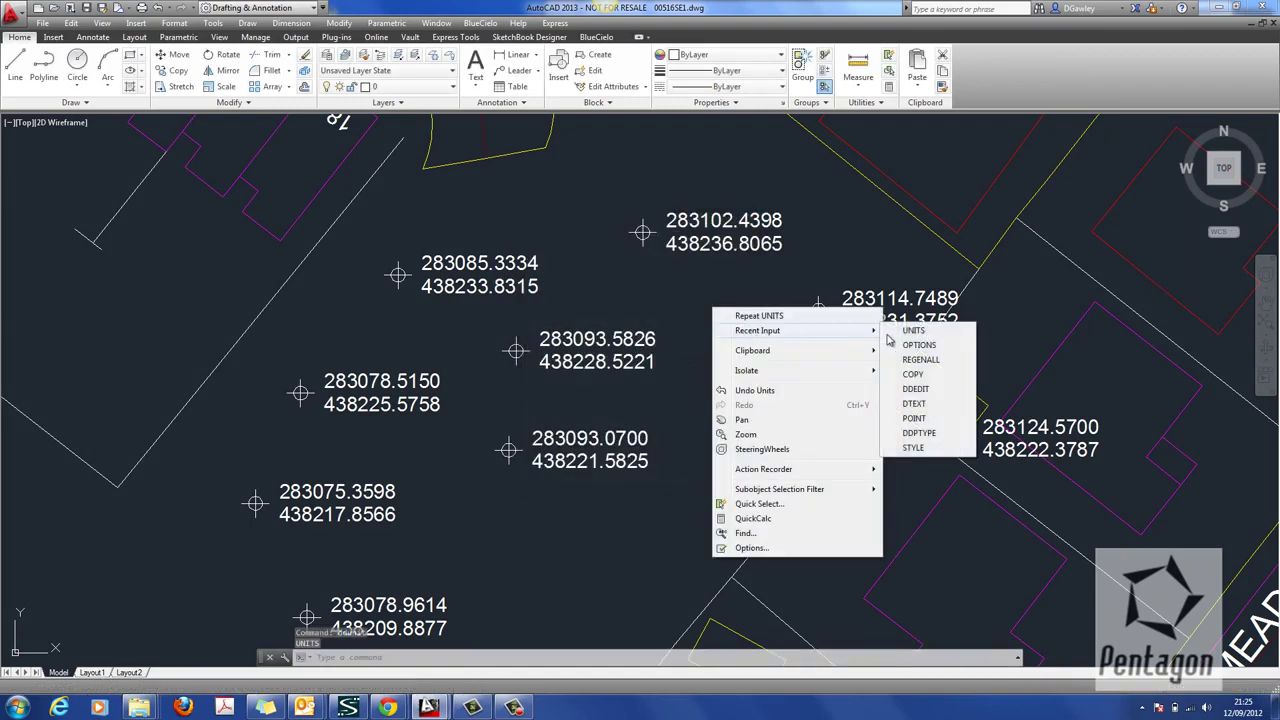
click(930, 362)
scroll(650, 323, down, 2)
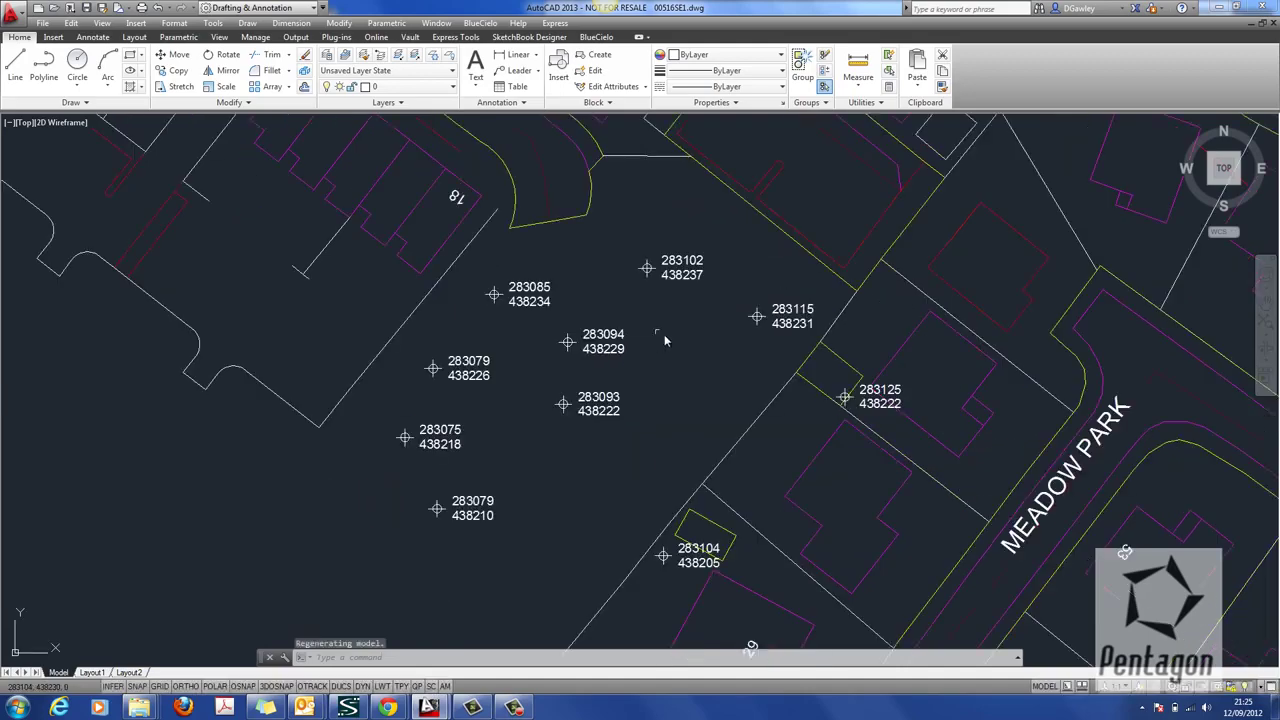
scroll(606, 414, down, 3)
scroll(605, 418, down, 2)
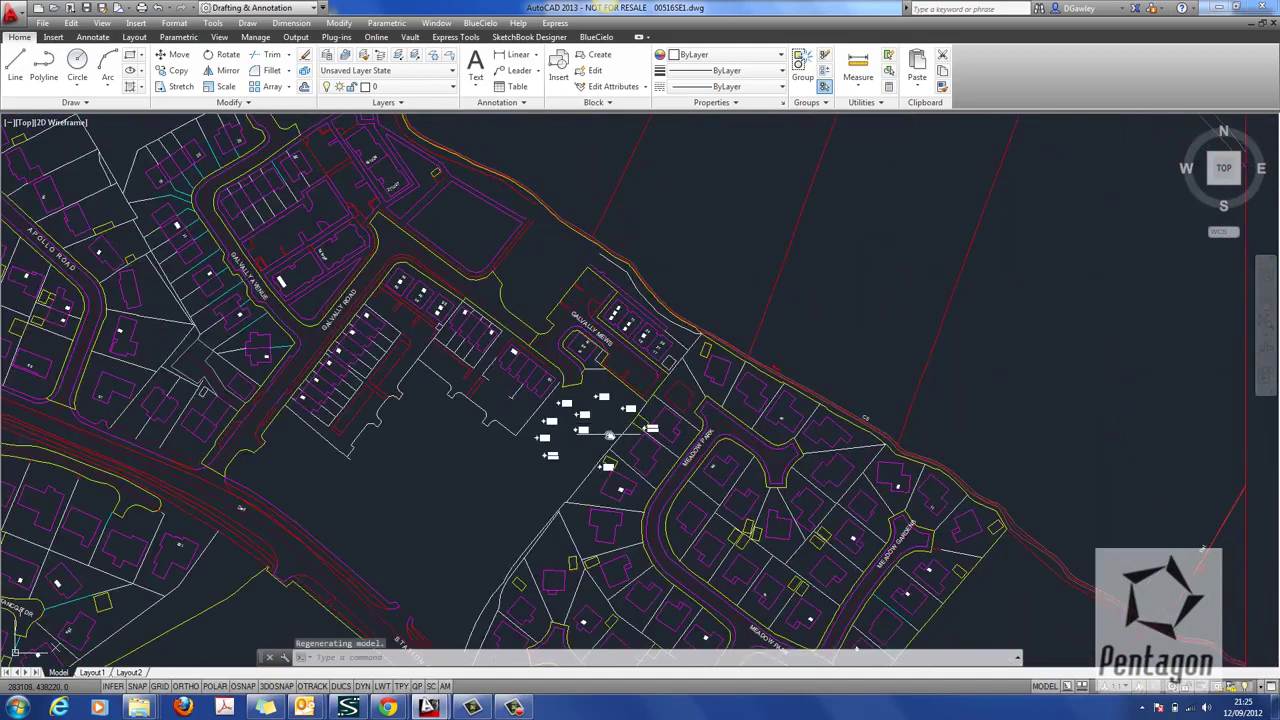
scroll(608, 426, up, 8)
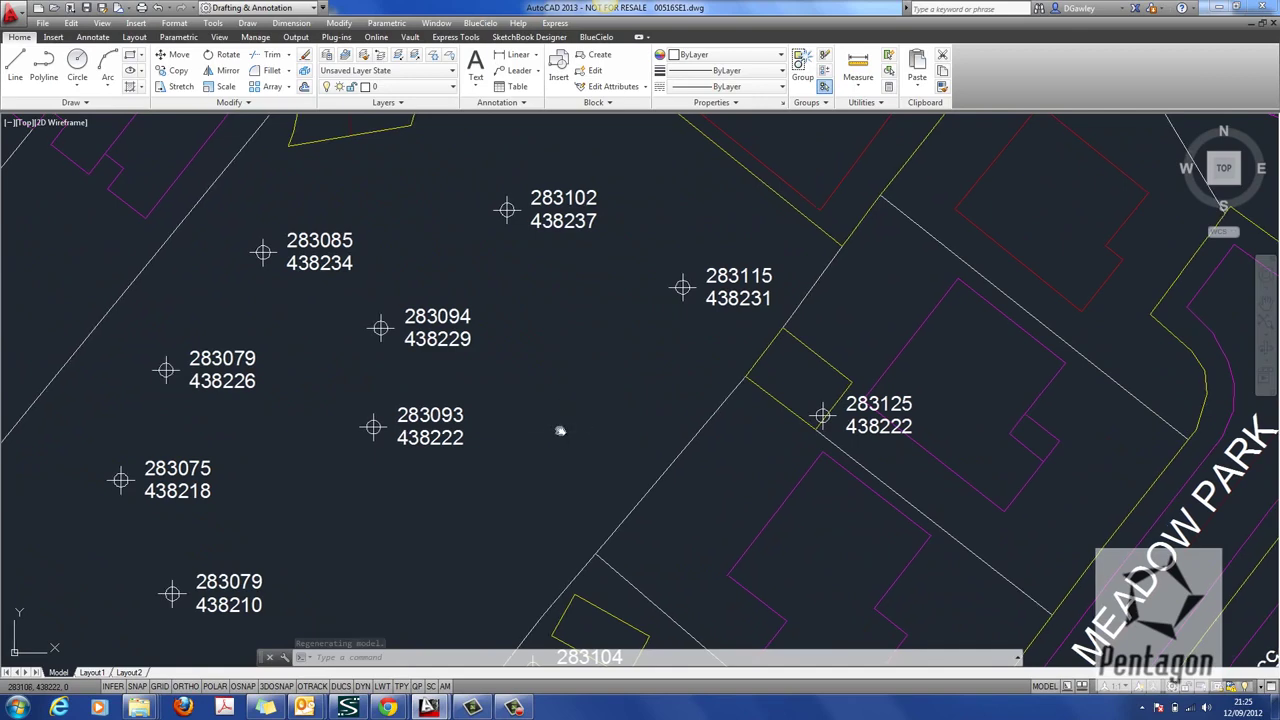
middle_drag(560, 431, 672, 495)
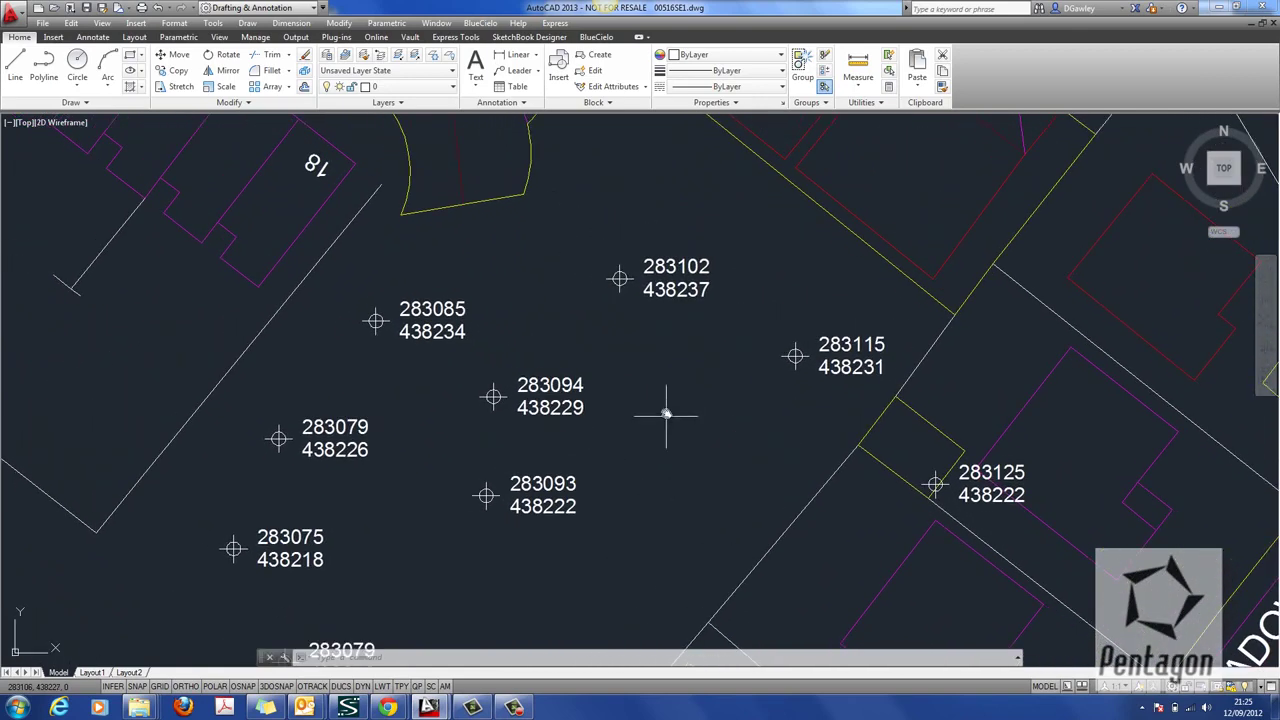